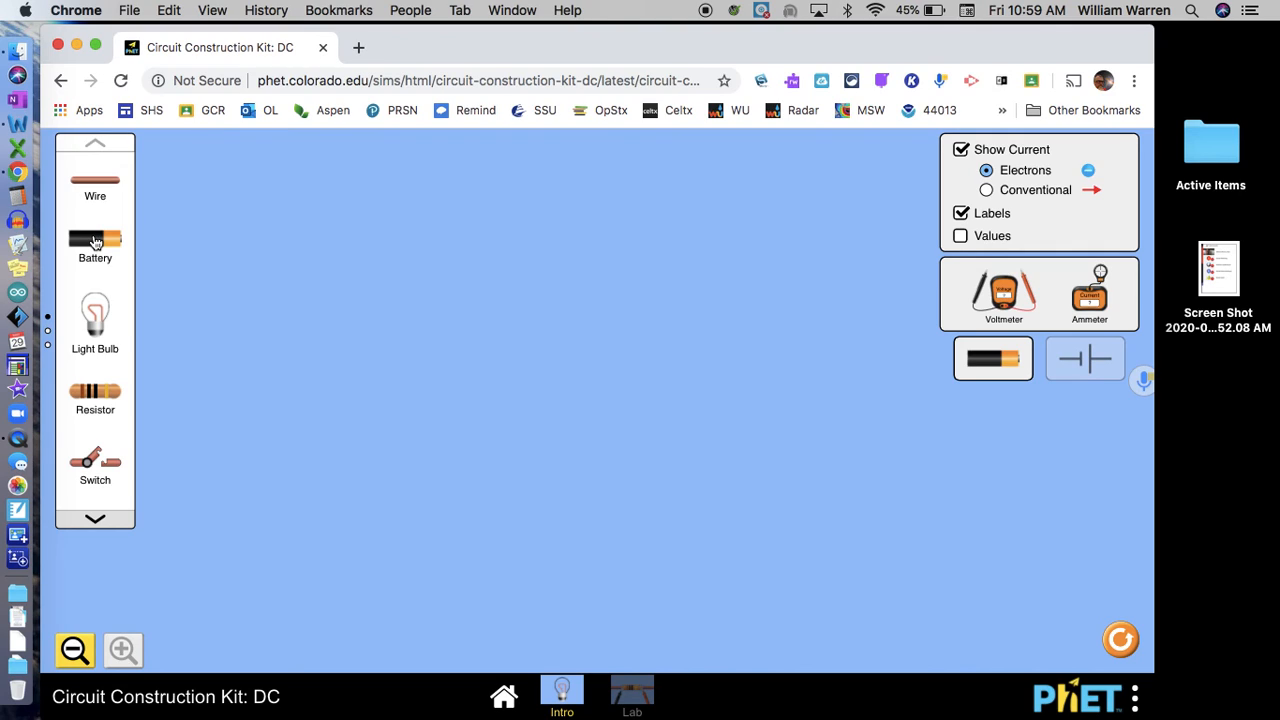
- Place a battery upright in the workspace and connect a wire to its positive end
drag(95, 242, 261, 310)
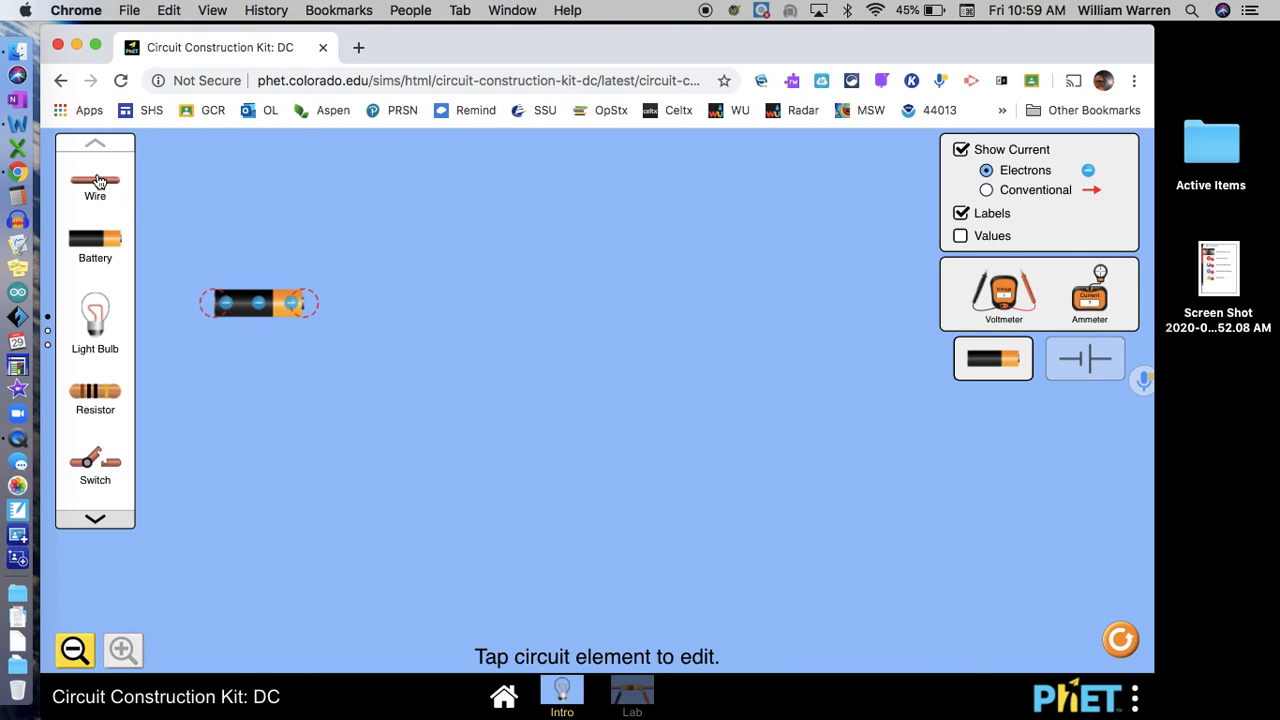
drag(98, 181, 255, 195)
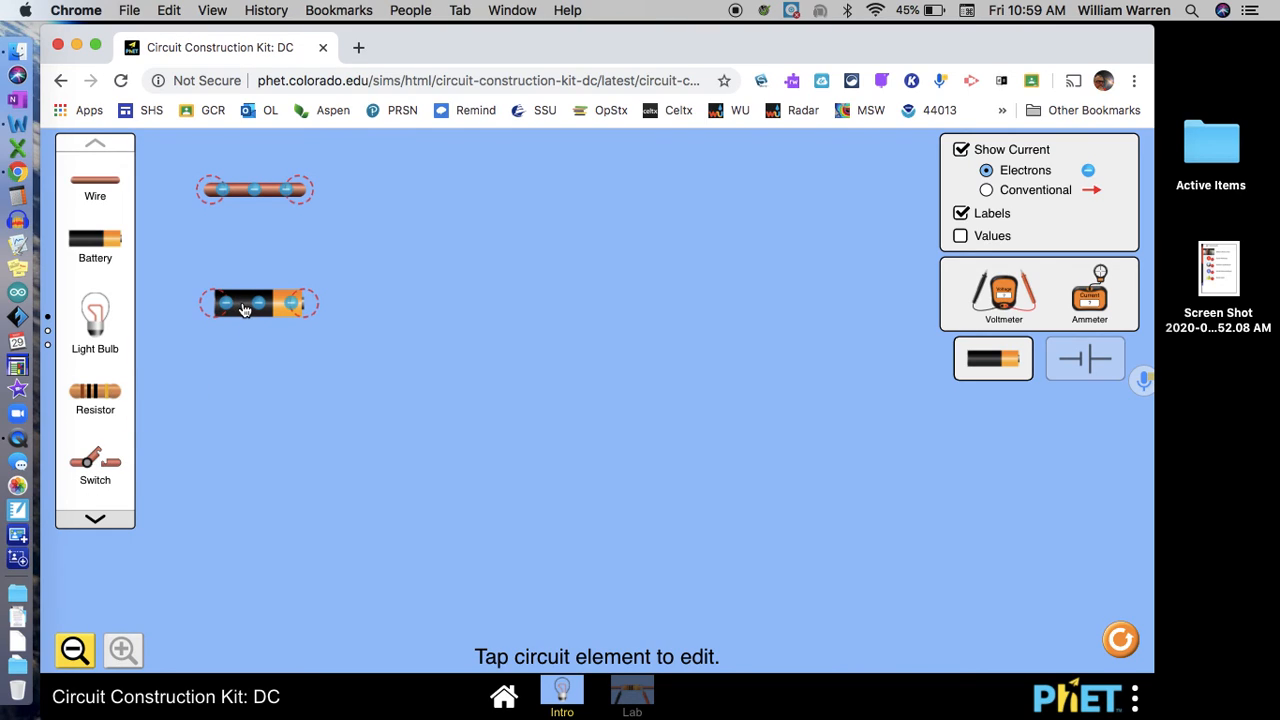
drag(220, 310, 231, 401)
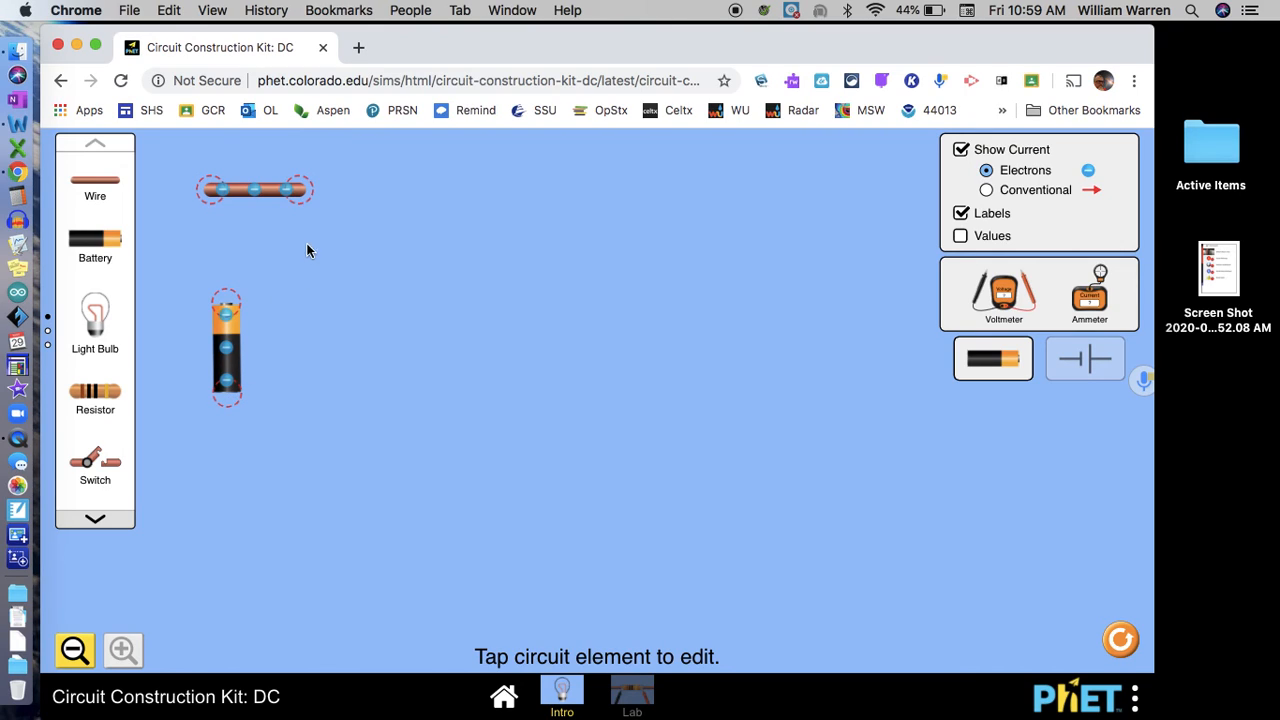
drag(261, 195, 284, 295)
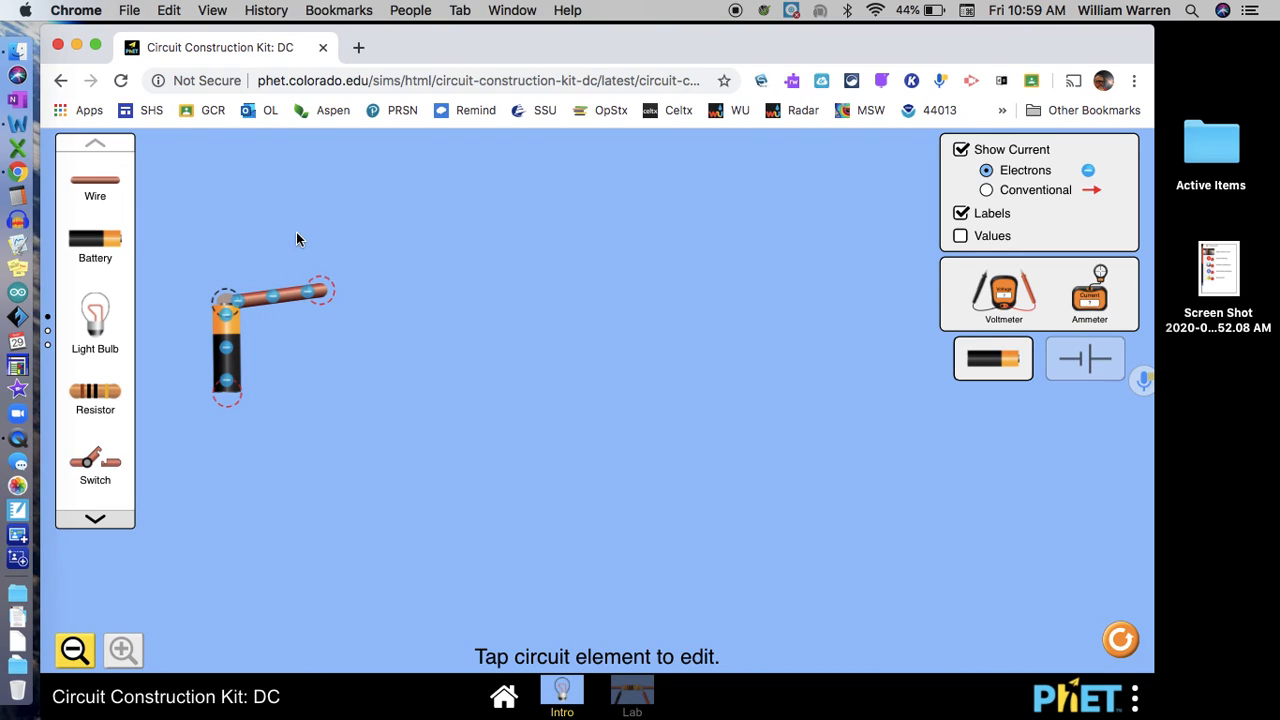
drag(288, 303, 321, 268)
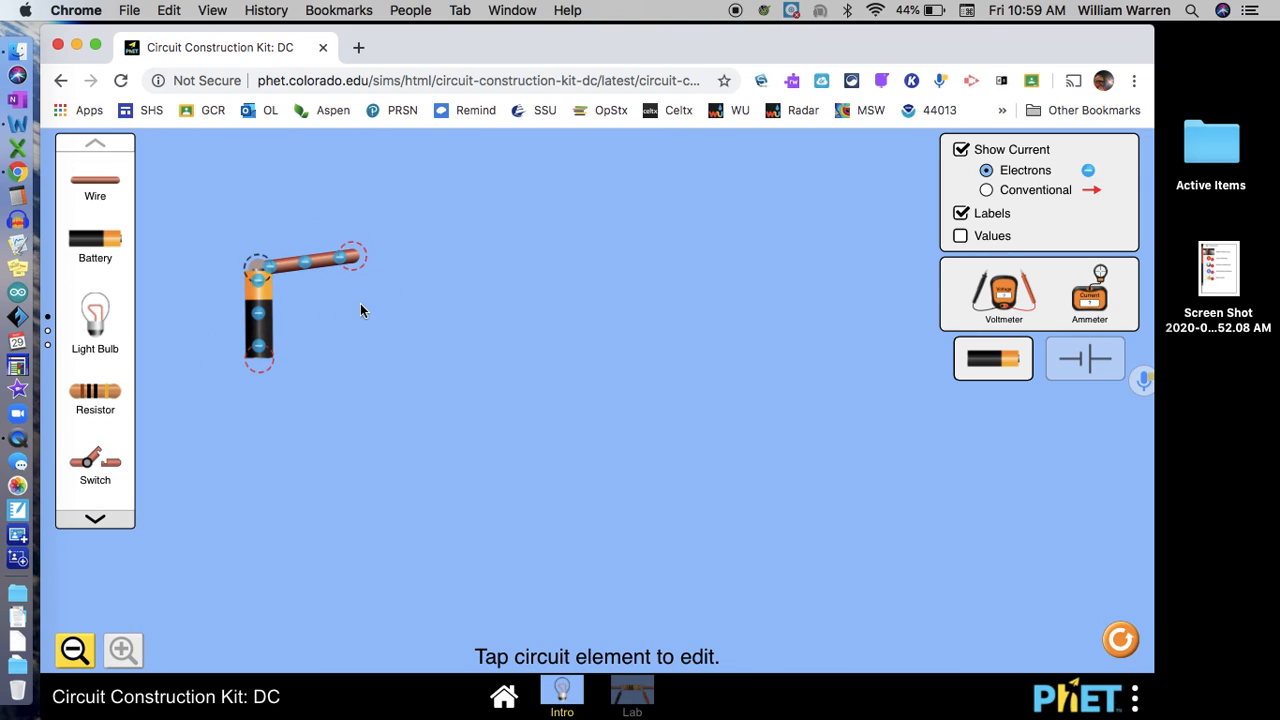
- Split the junction between the battery and the wire, and reattach the wire to the battery's positive end
click(259, 272)
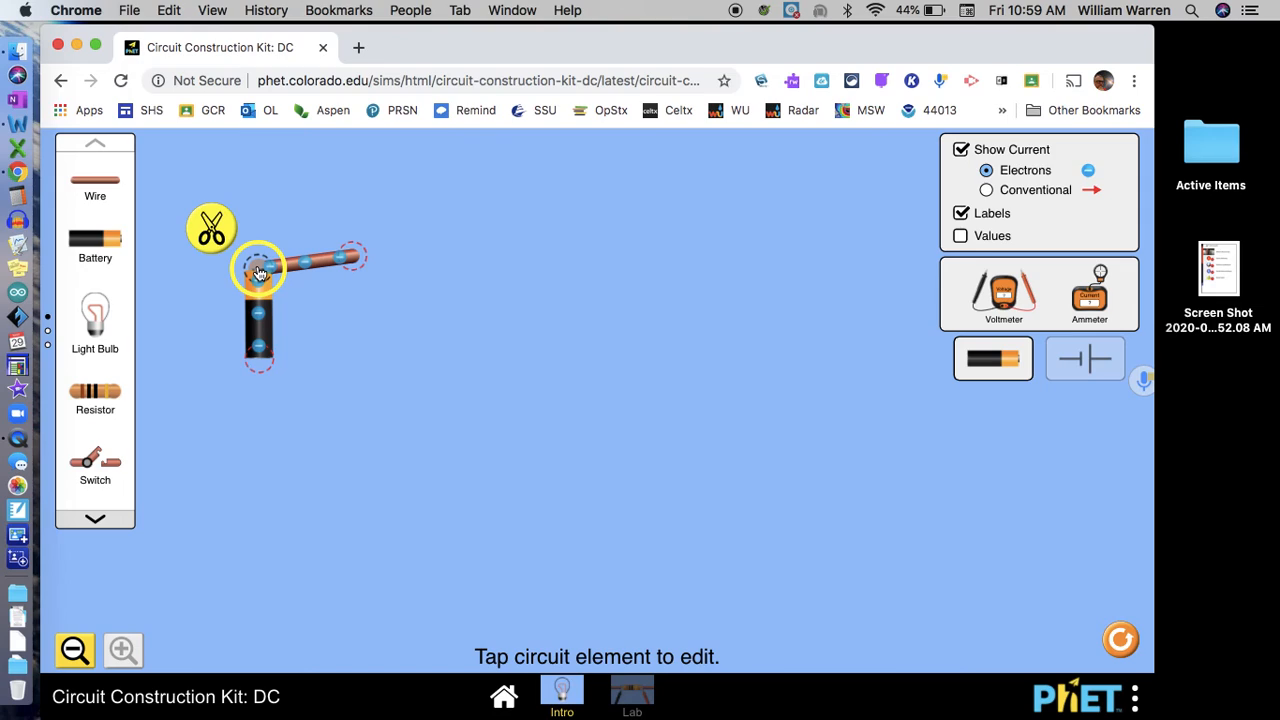
click(211, 229)
drag(312, 259, 281, 285)
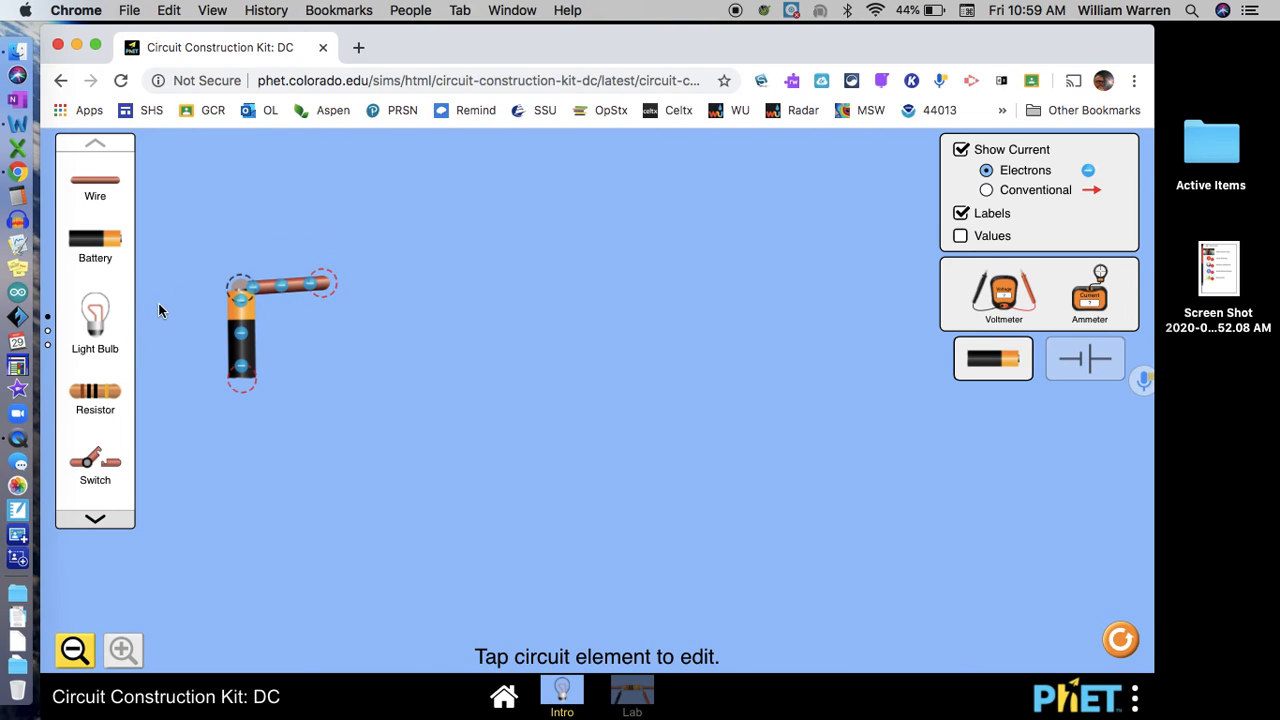
- Attach a light bulb to the wire's free end and run a second wire from the battery's negative end to the bulb
drag(98, 313, 475, 240)
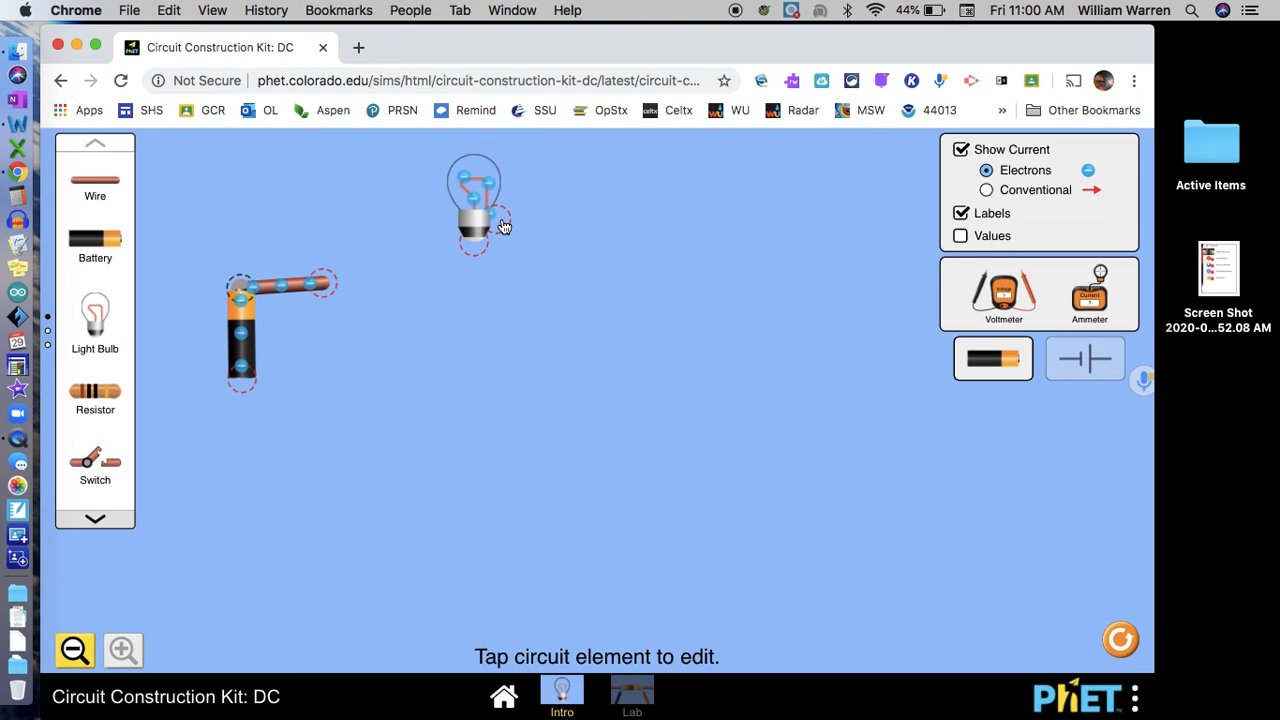
drag(477, 222, 351, 260)
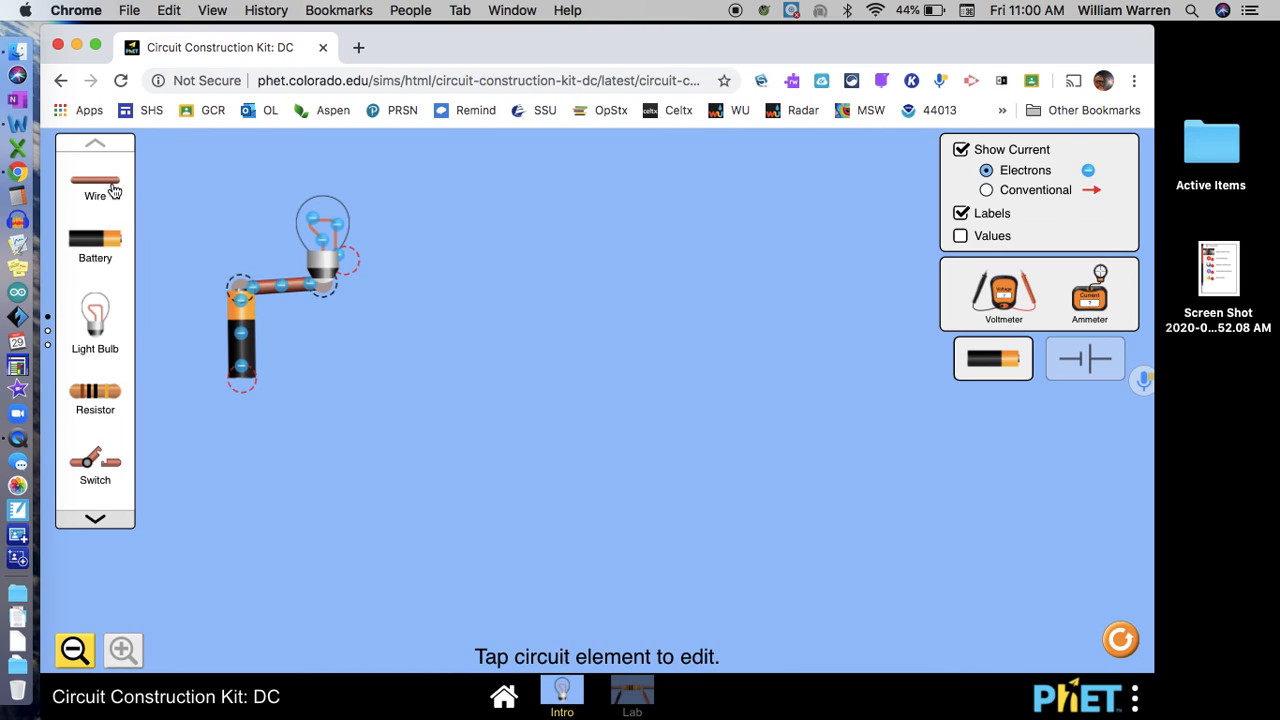
drag(113, 191, 346, 261)
- Disconnect the second wire from the bulb, and lay both wires horizontally out from the battery's two ends
click(344, 261)
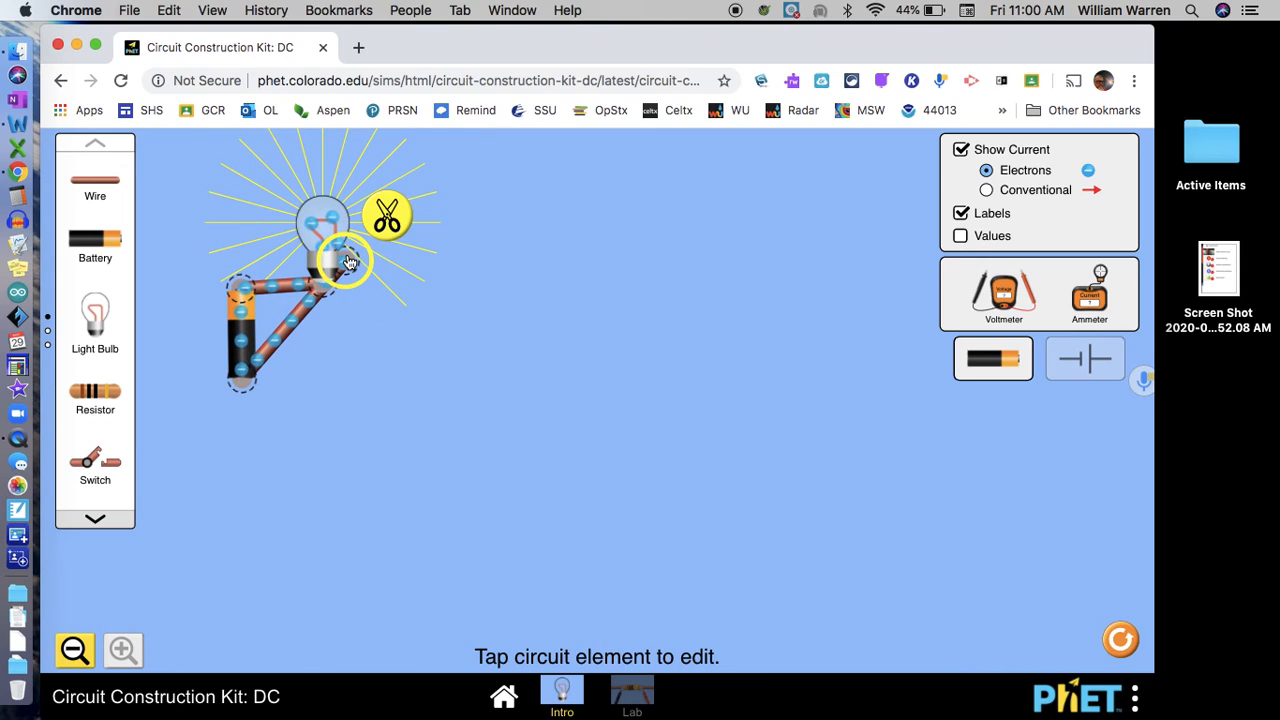
click(388, 219)
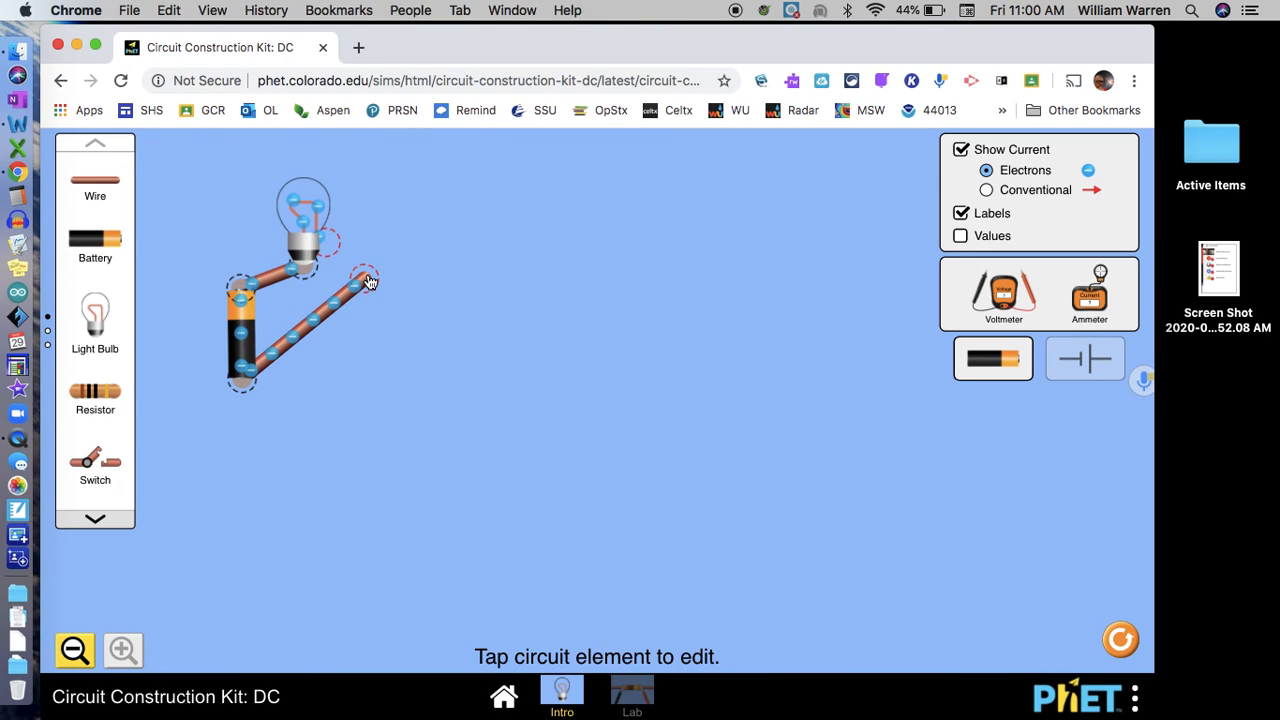
drag(368, 282, 372, 383)
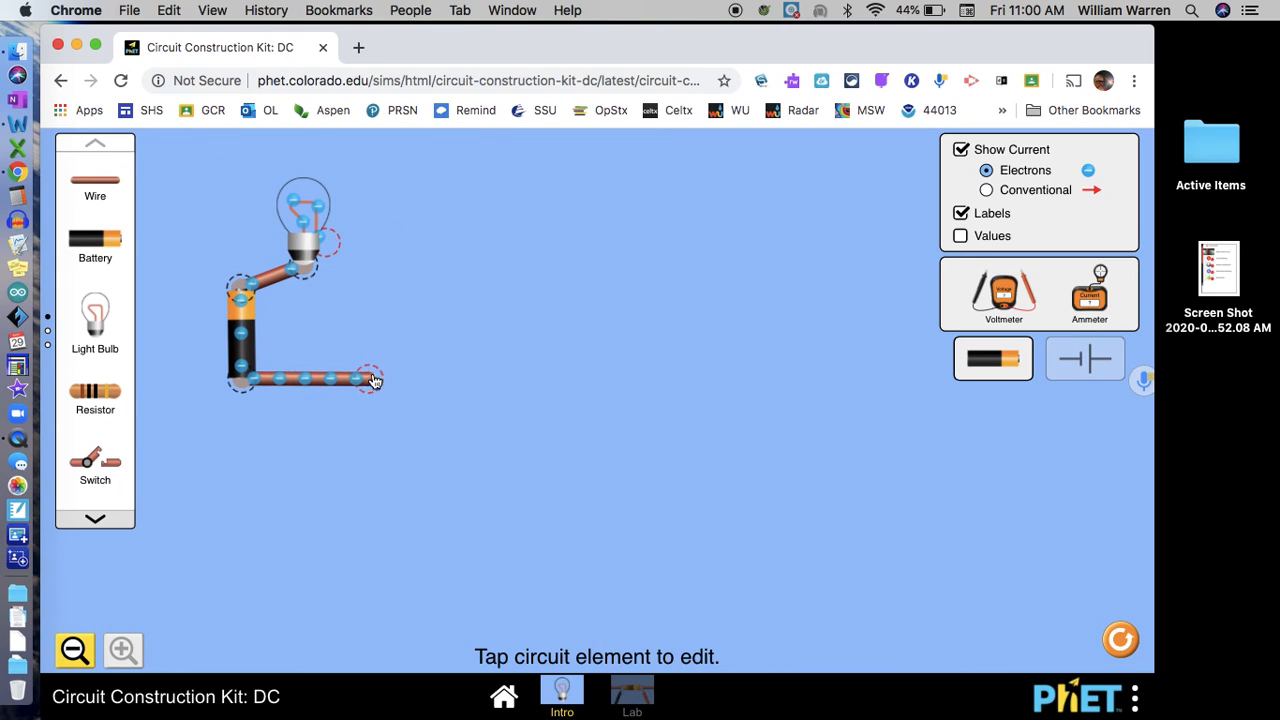
drag(312, 258, 350, 283)
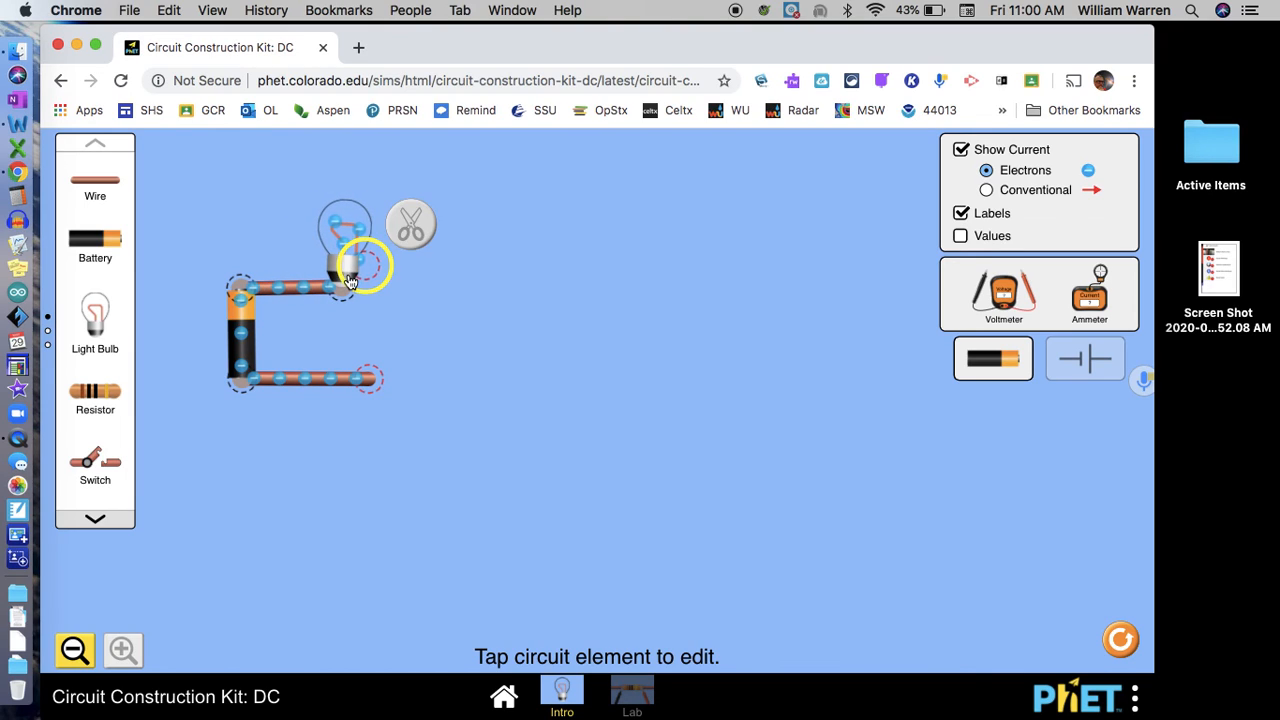
- Close the loop with a vertical wire from the bulb's side terminal to the lower wire's free end
click(225, 220)
drag(108, 182, 447, 327)
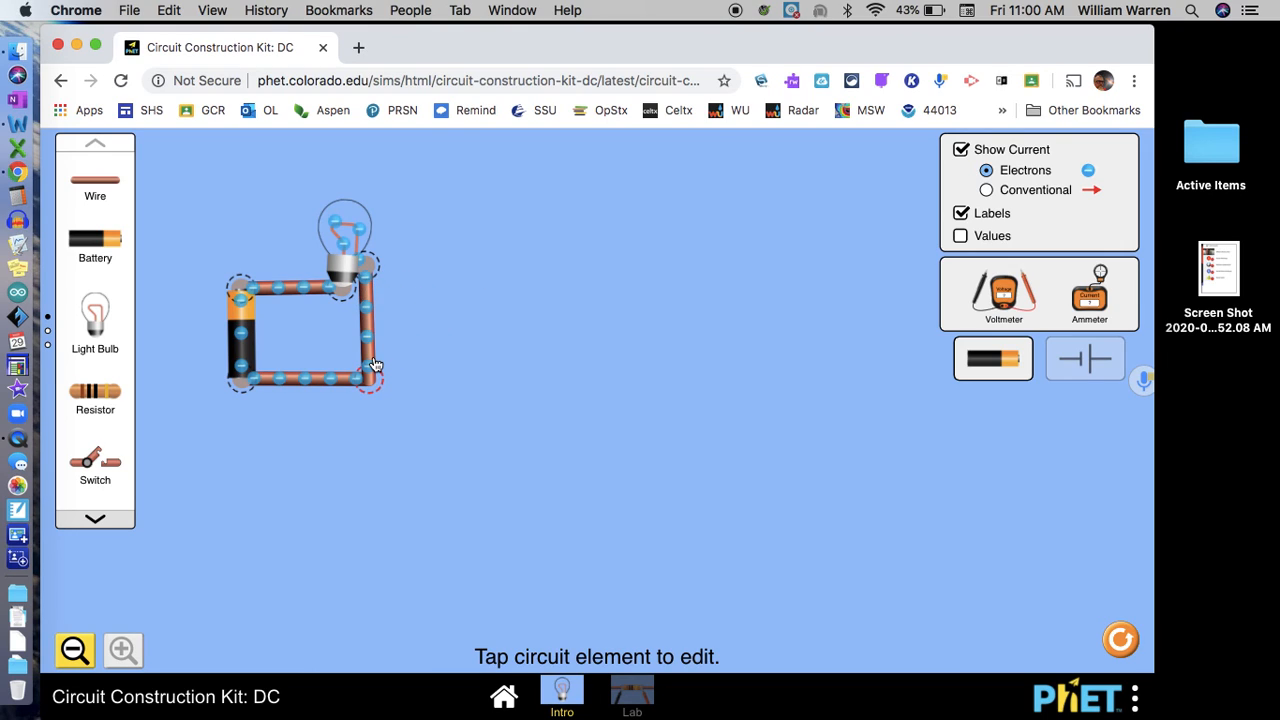
drag(374, 364, 376, 365)
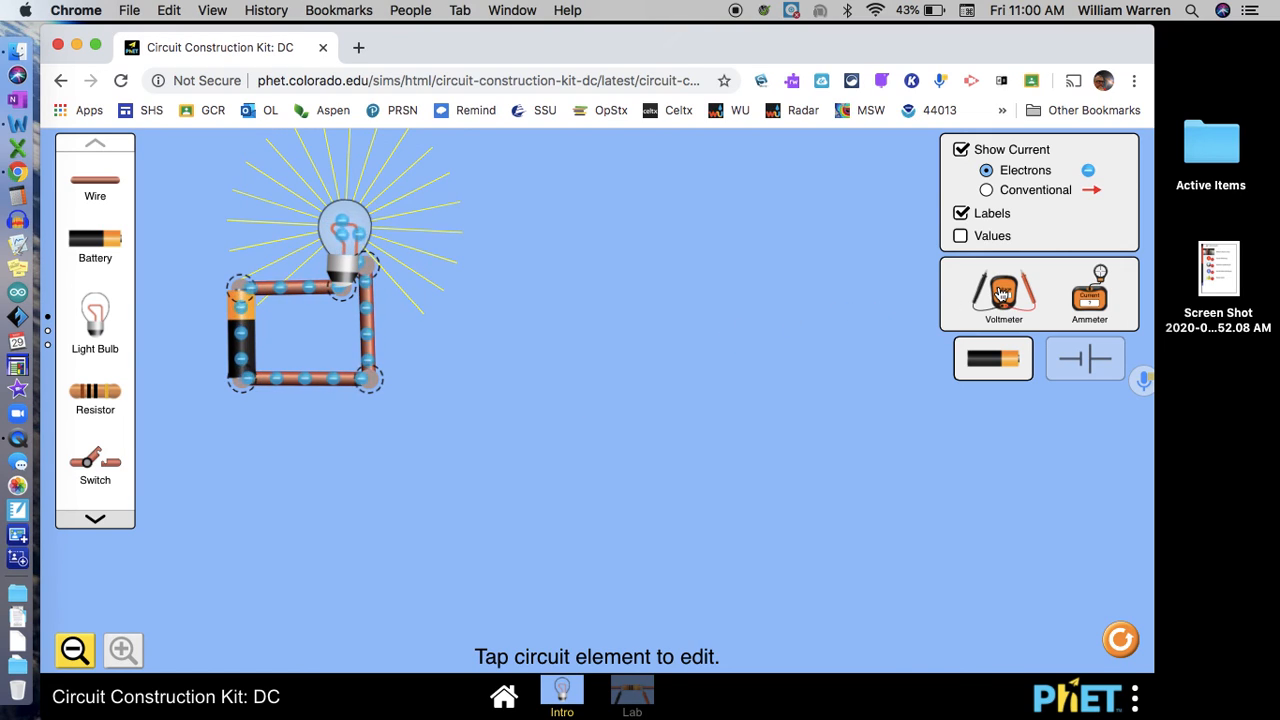
- Measure the battery's voltage with the voltmeter, placing the black probe on the negative end and the red probe on the positive end
drag(1002, 292, 283, 534)
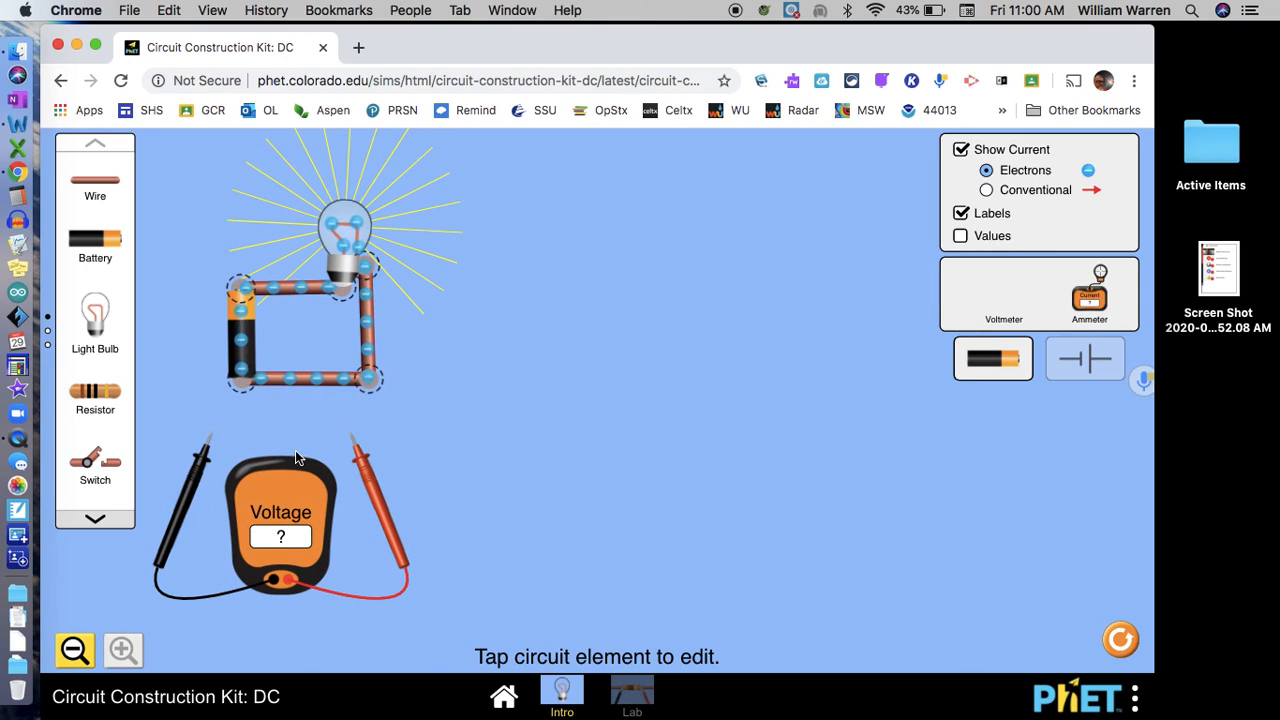
drag(193, 488, 226, 440)
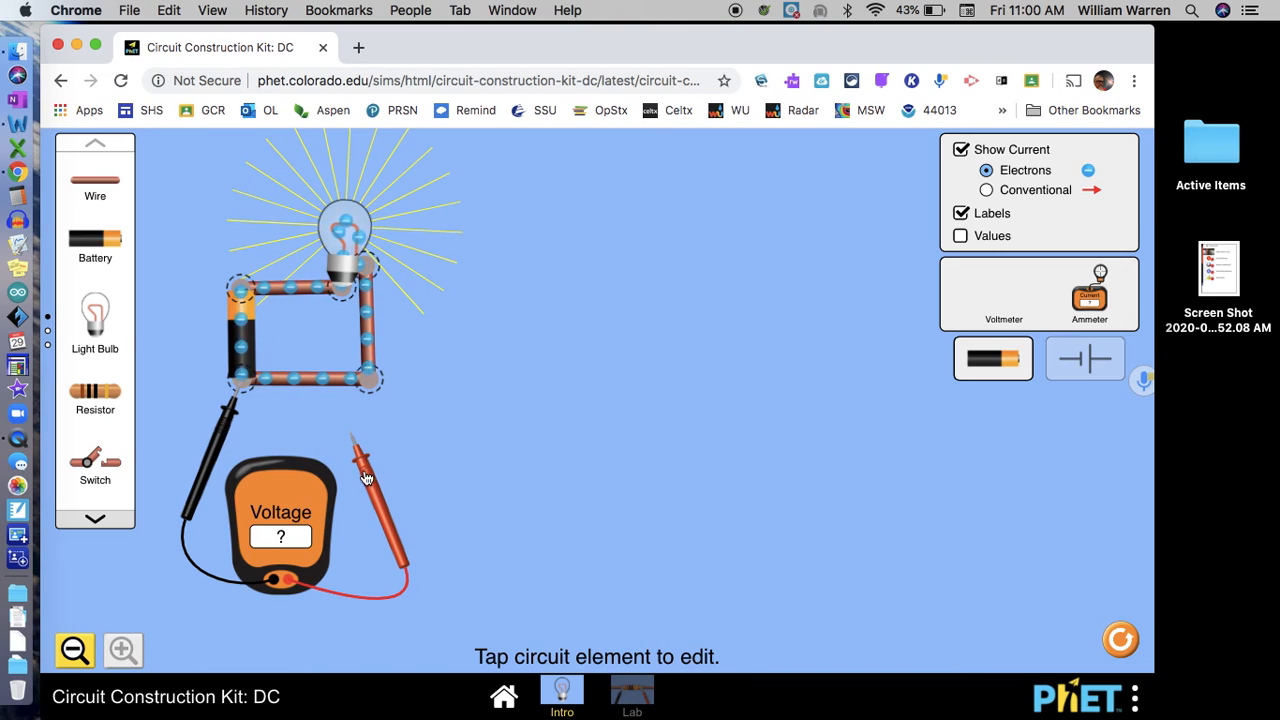
drag(370, 477, 405, 490)
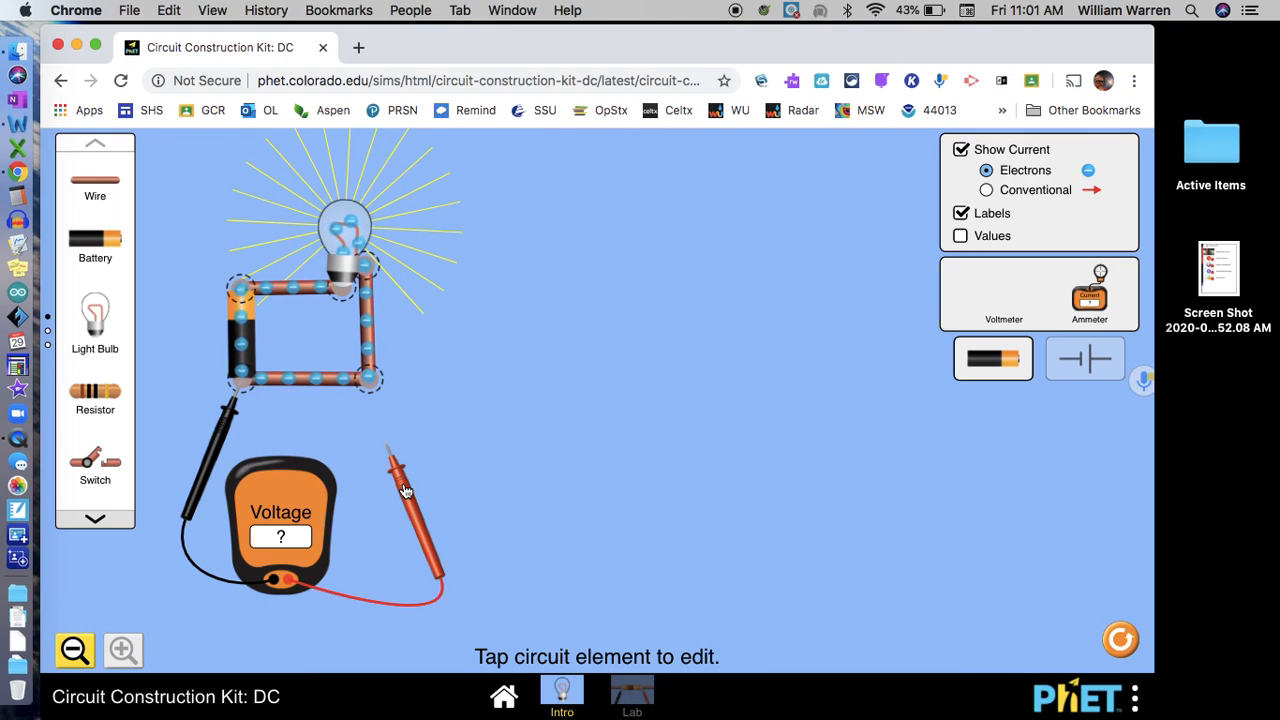
drag(405, 490, 265, 347)
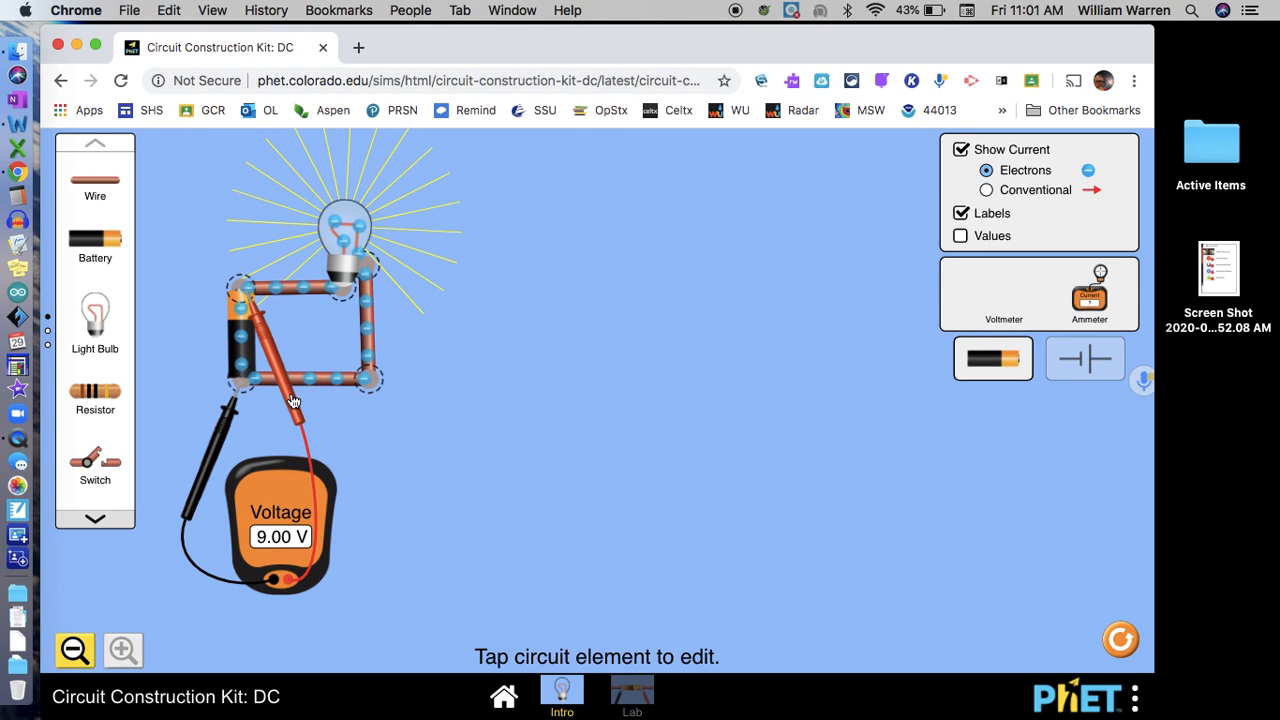
- Take the voltmeter probes off the battery, touch the black one to the light bulb's base, and pull both probes clear
drag(288, 400, 405, 538)
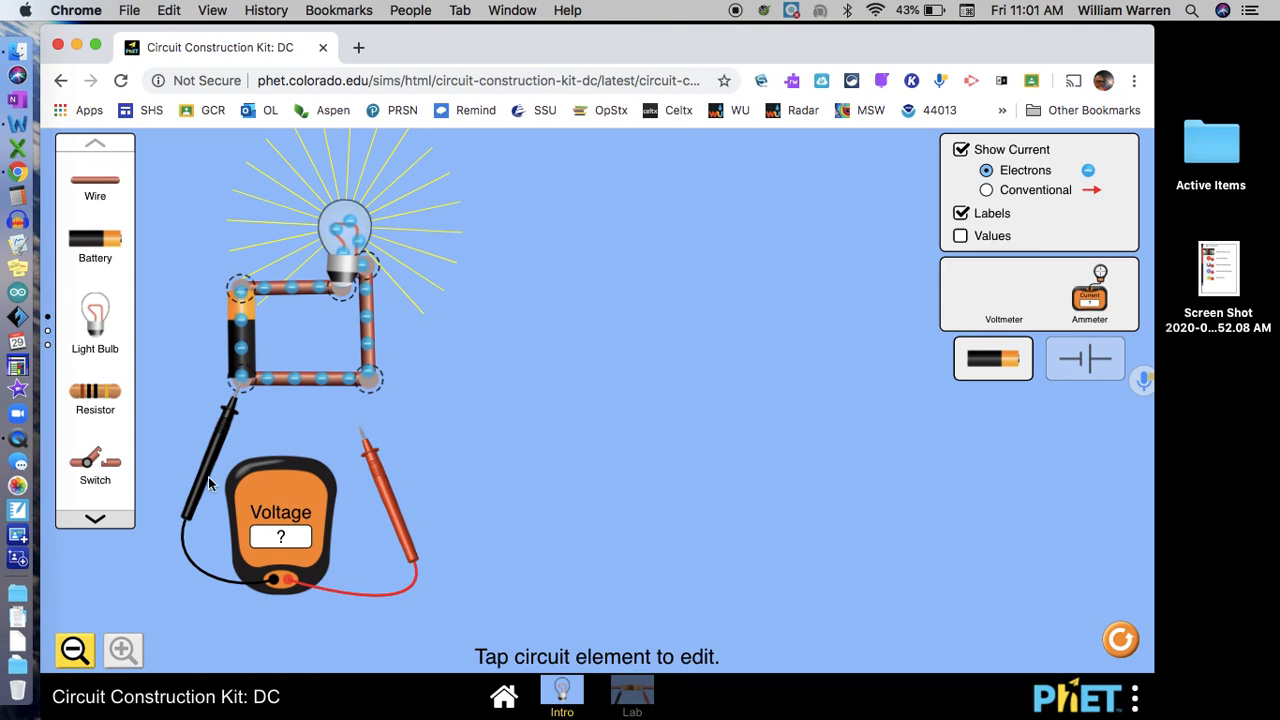
drag(208, 476, 320, 380)
drag(380, 480, 414, 511)
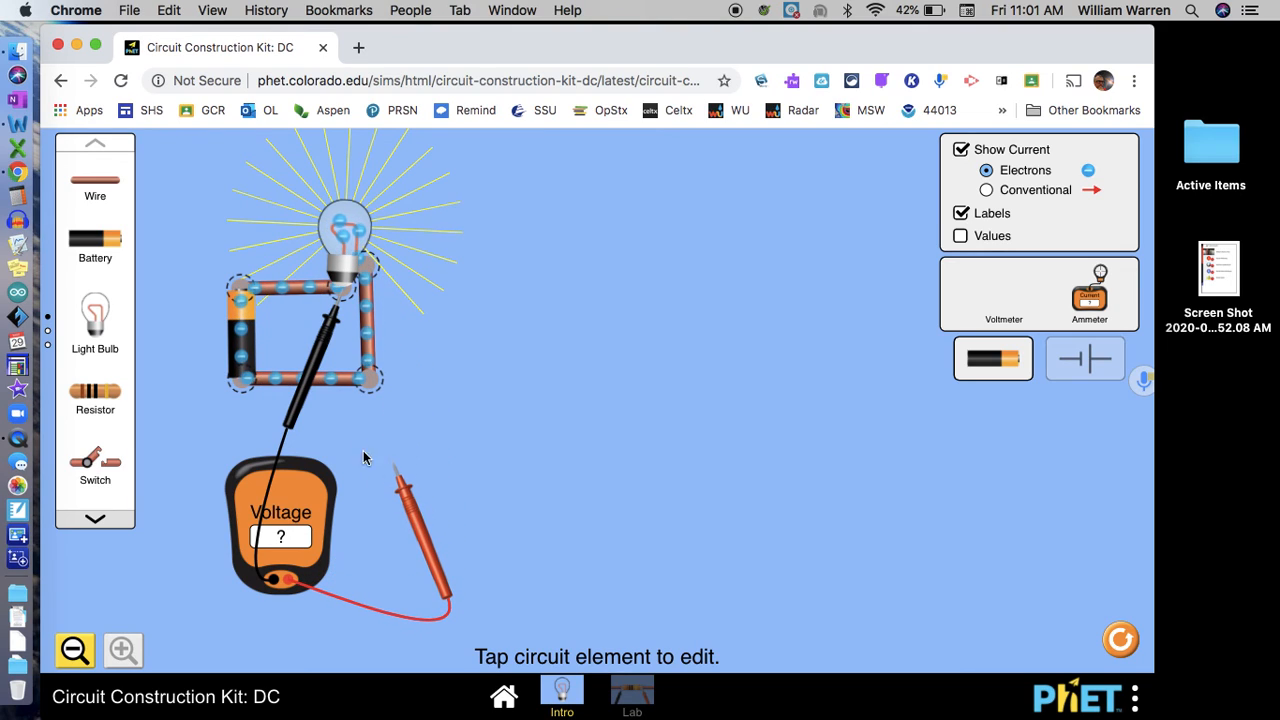
drag(303, 385, 176, 558)
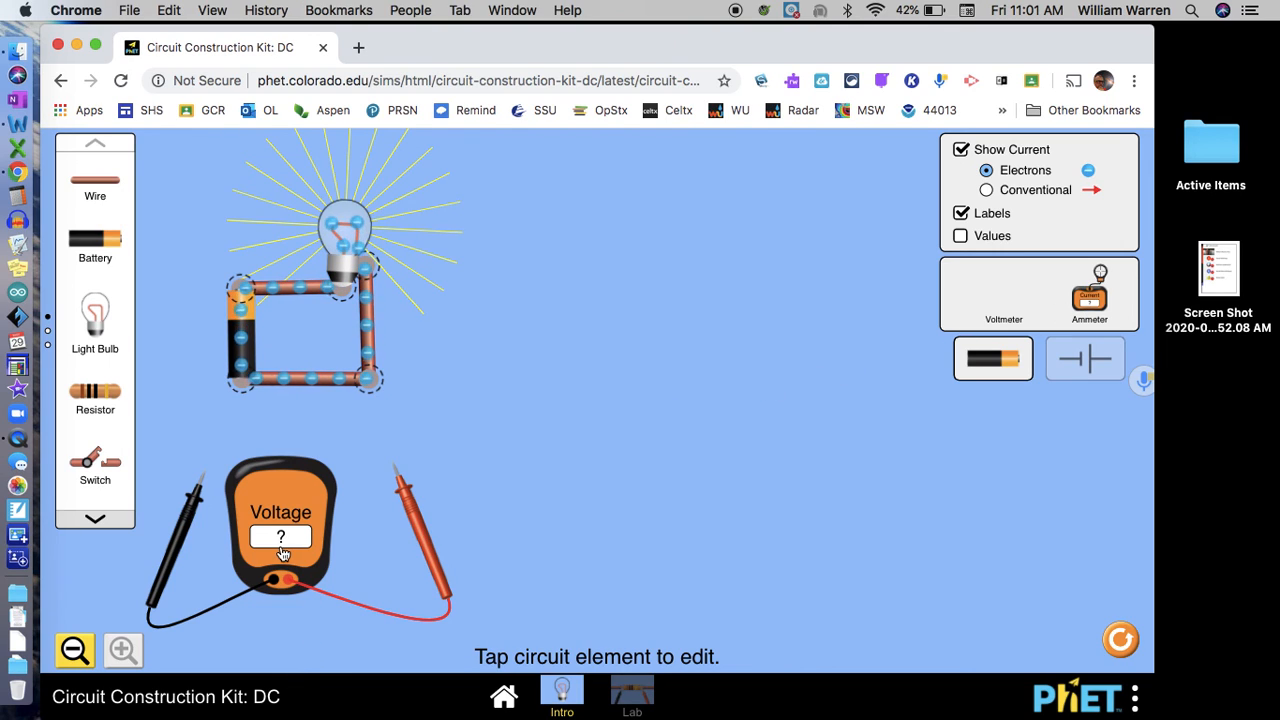
- Put the voltmeter away and measure the current in the circuit's lower wire with the ammeter
drag(283, 553, 990, 333)
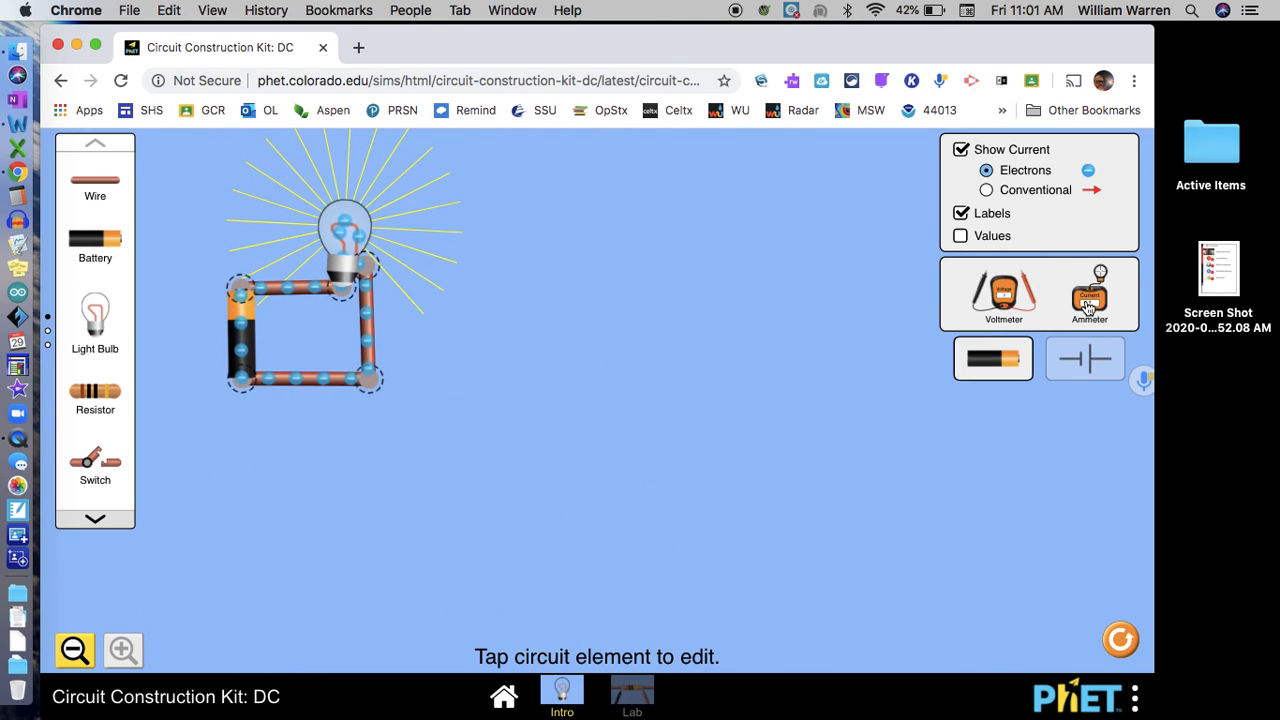
drag(1089, 305, 266, 498)
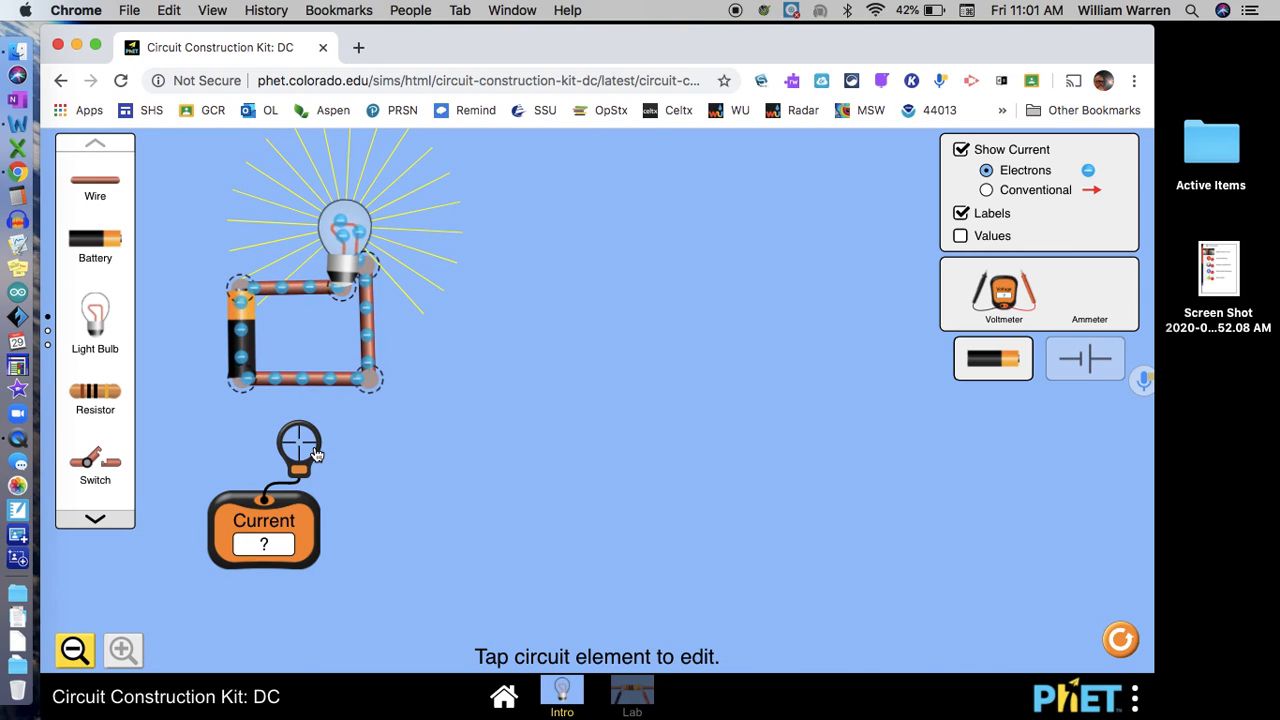
drag(316, 455, 316, 397)
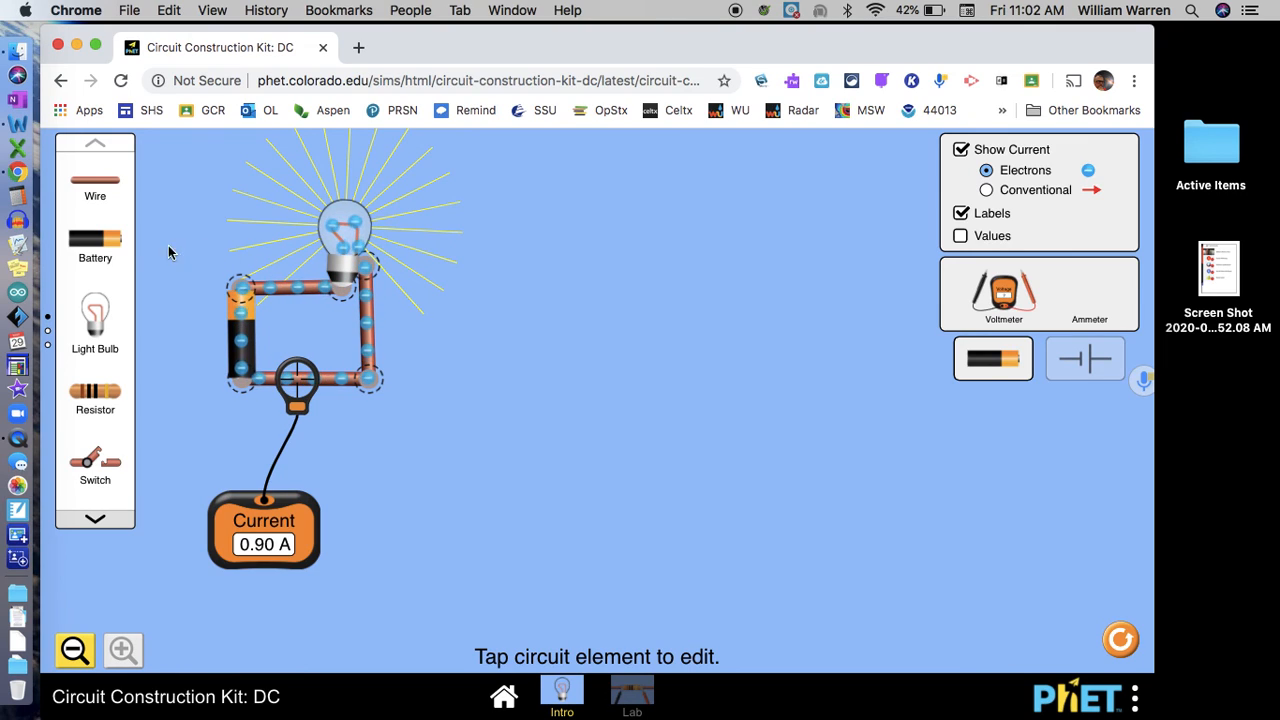
- Start a second circuit beside the first with an upright battery, a wire from its positive end and a light bulb on that wire
drag(97, 252, 600, 380)
drag(549, 333, 492, 296)
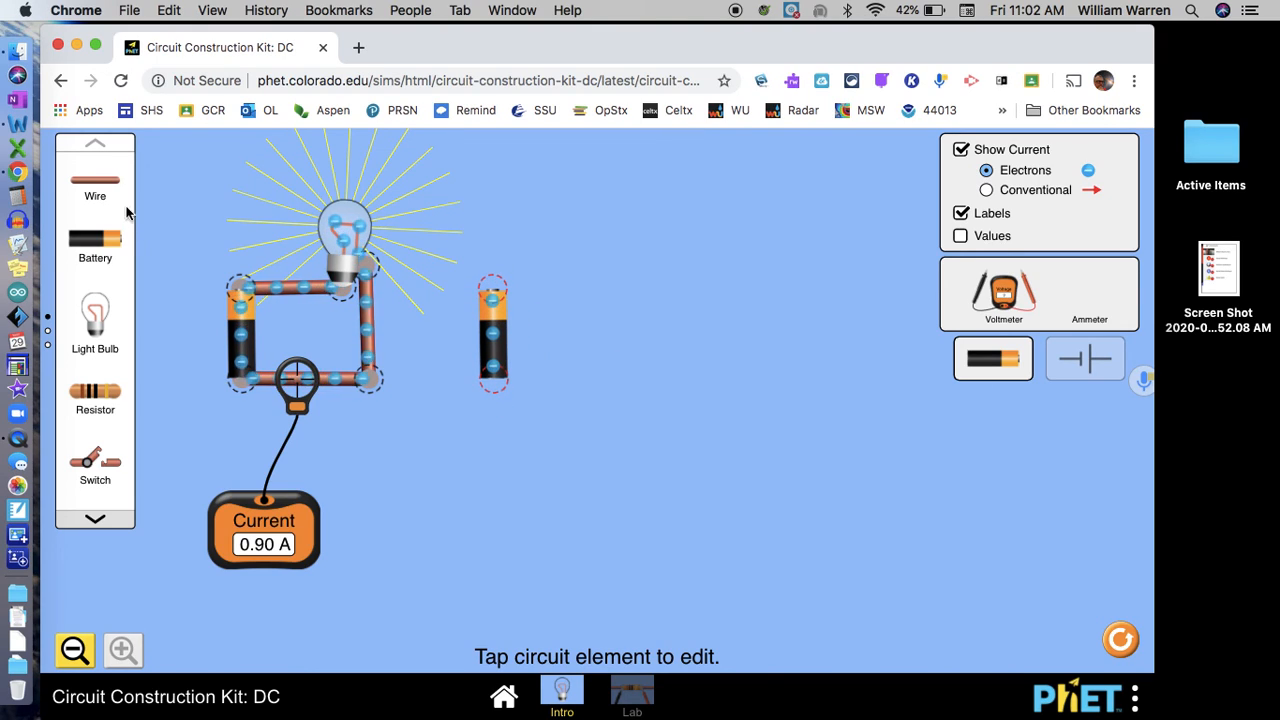
drag(107, 188, 553, 291)
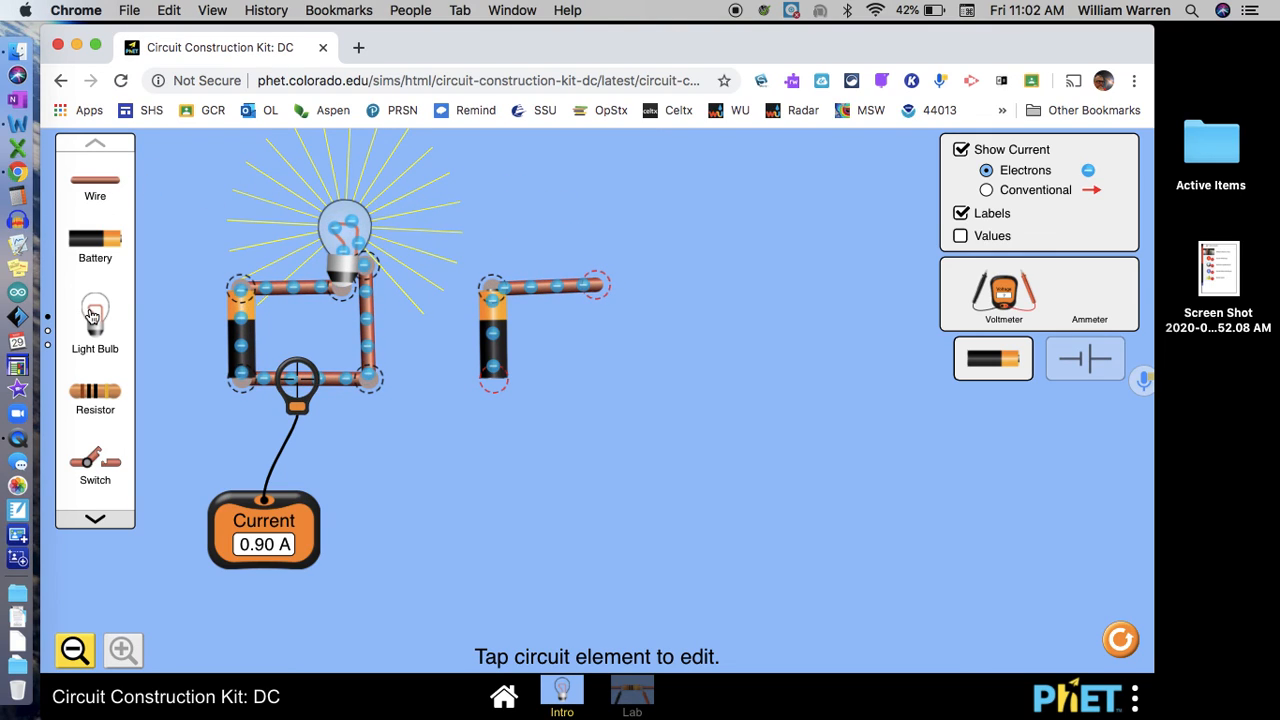
drag(390, 207, 603, 264)
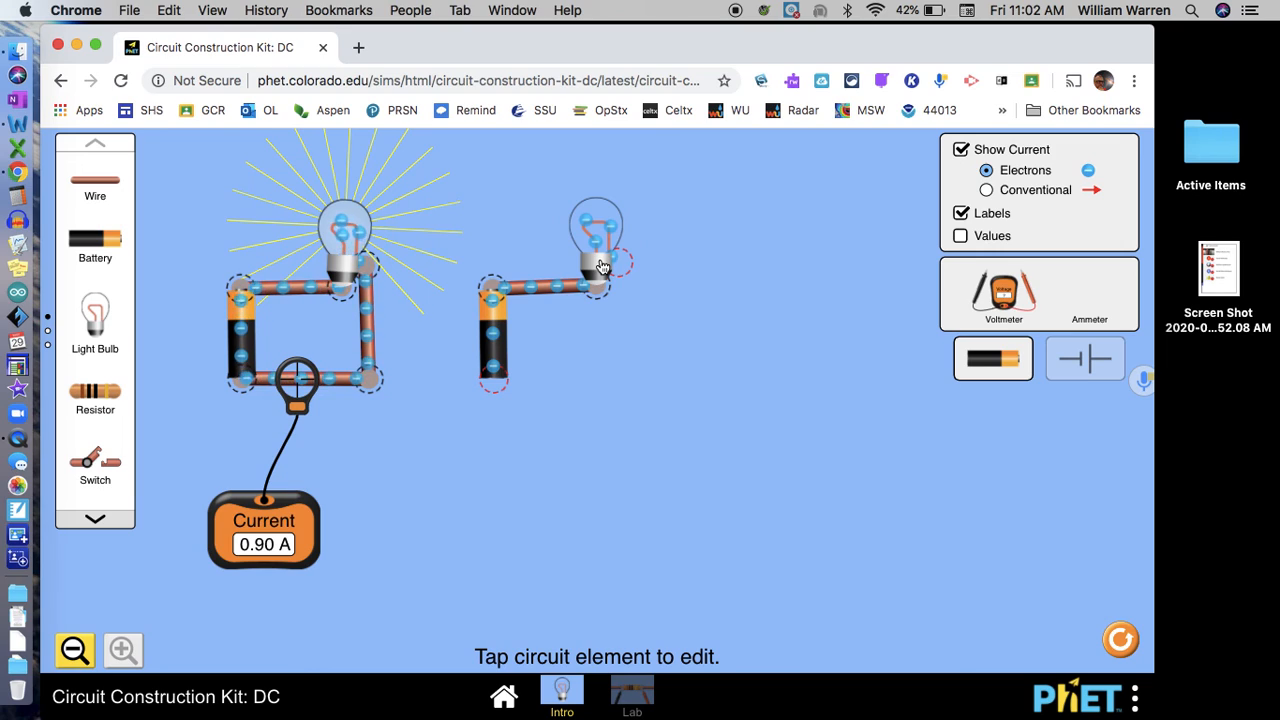
- Wire a second light bulb in series with the first and close the loop back to the battery's negative end with two wires
drag(113, 179, 674, 271)
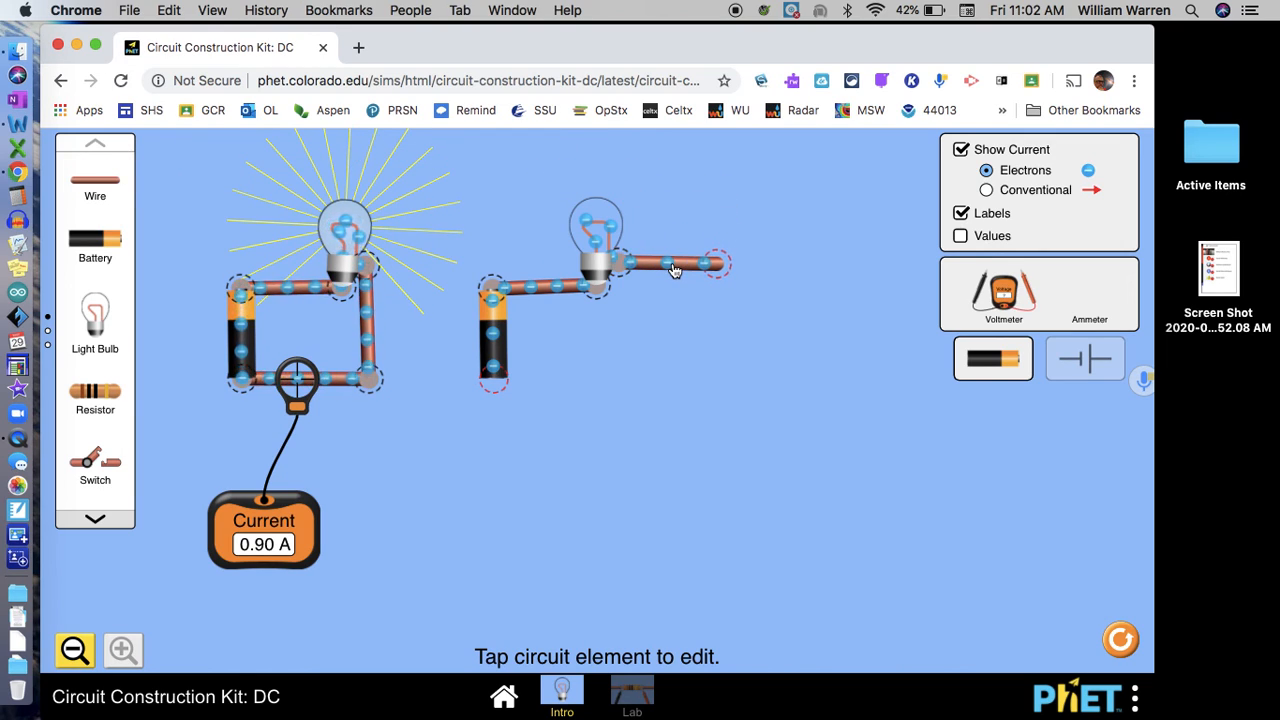
drag(335, 280, 738, 257)
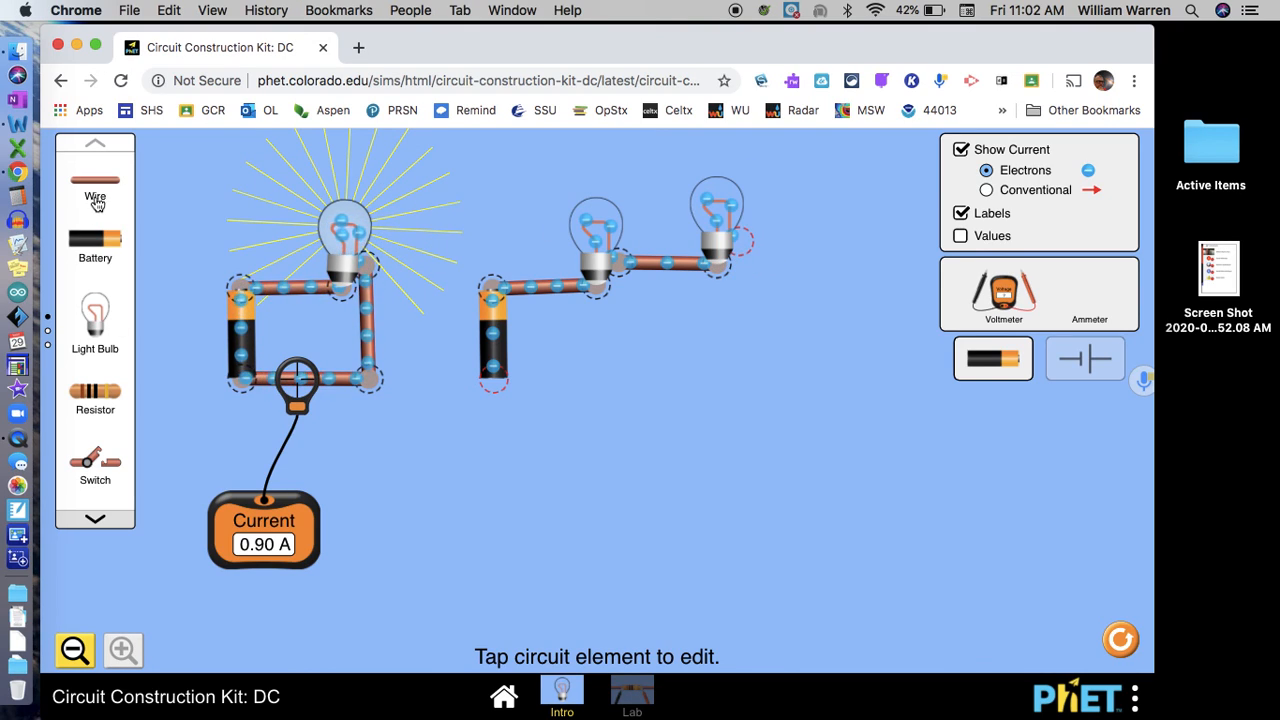
drag(424, 245, 745, 376)
drag(110, 185, 754, 368)
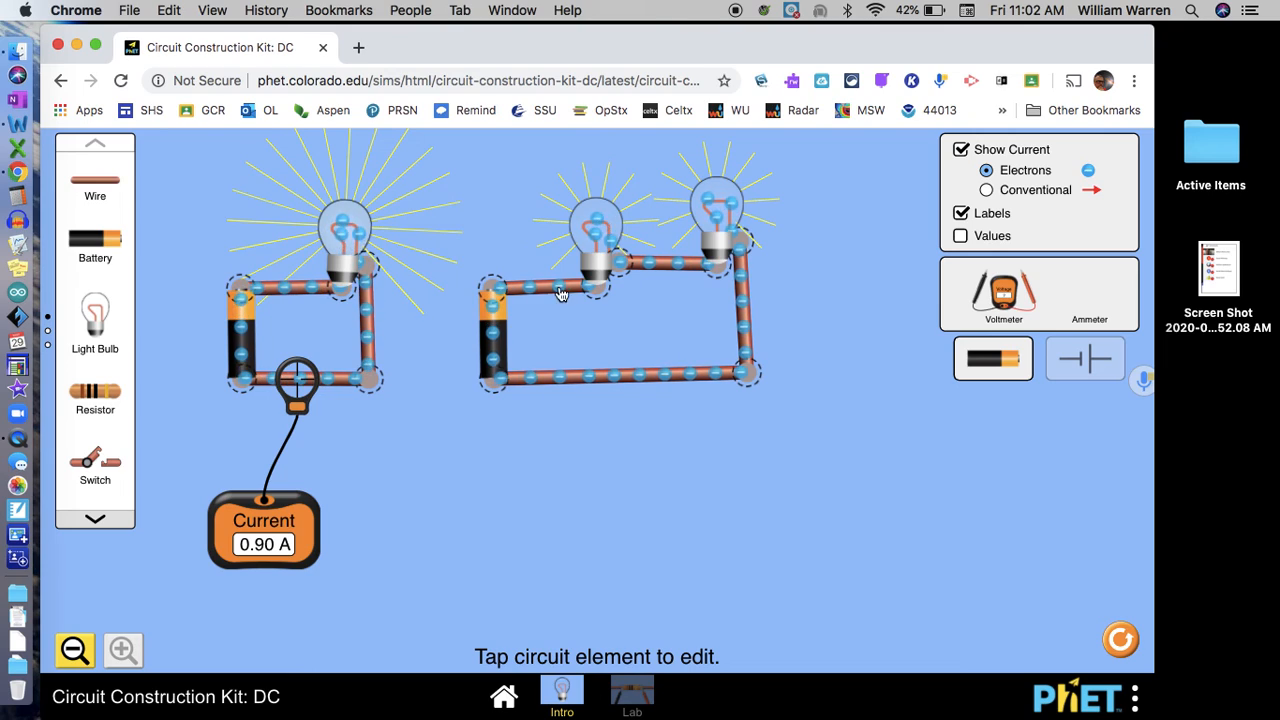
- Start a third circuit below the others with an upright battery, a wire from its positive end and two light bulbs in series
drag(106, 243, 447, 470)
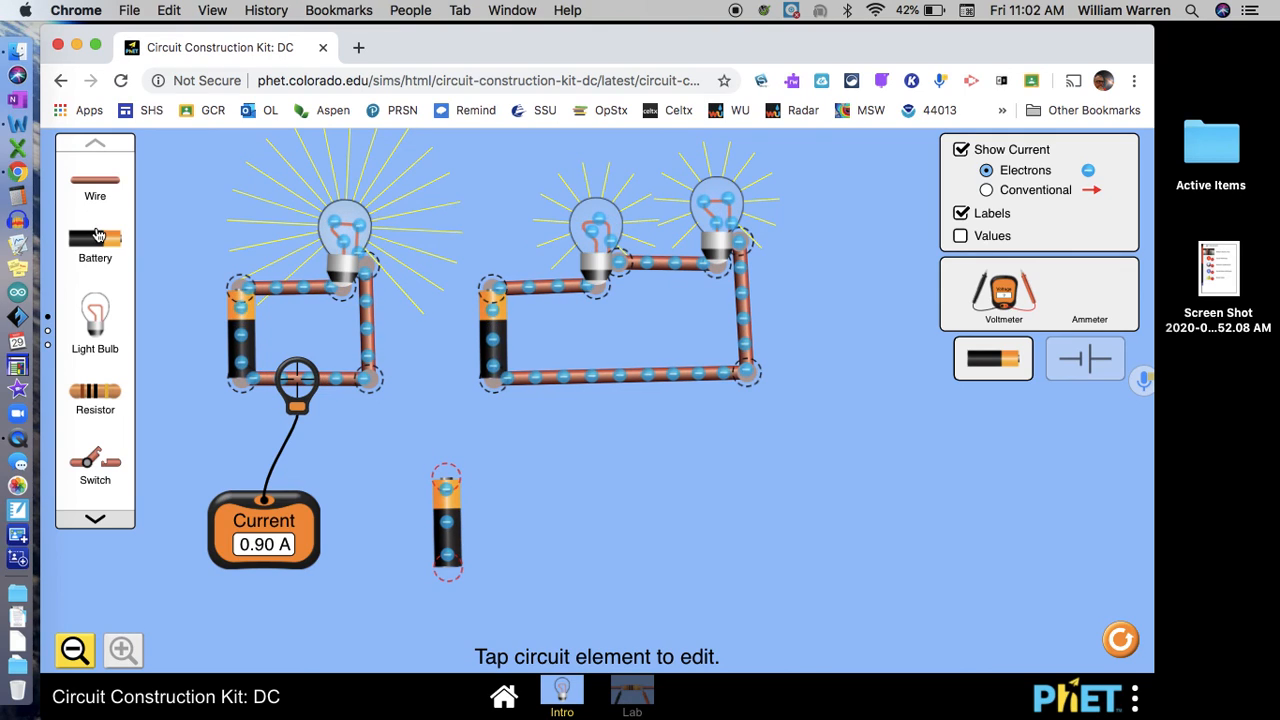
drag(95, 182, 488, 482)
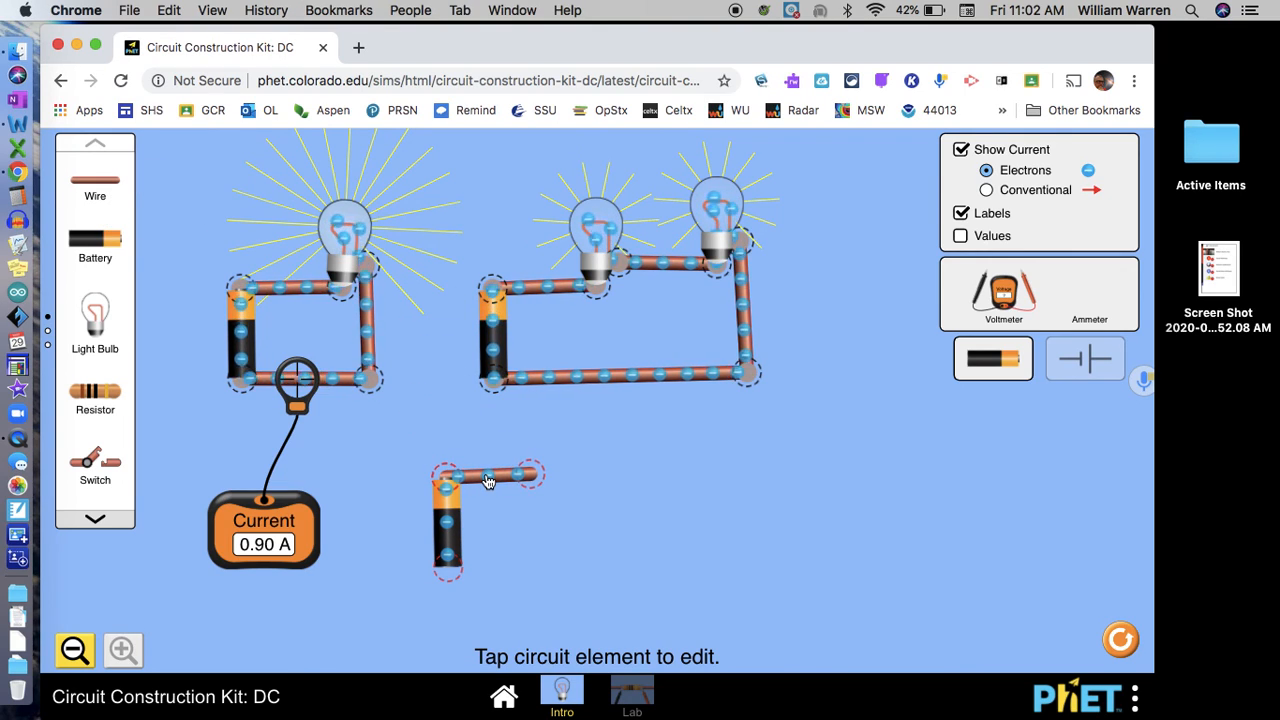
drag(107, 304, 552, 462)
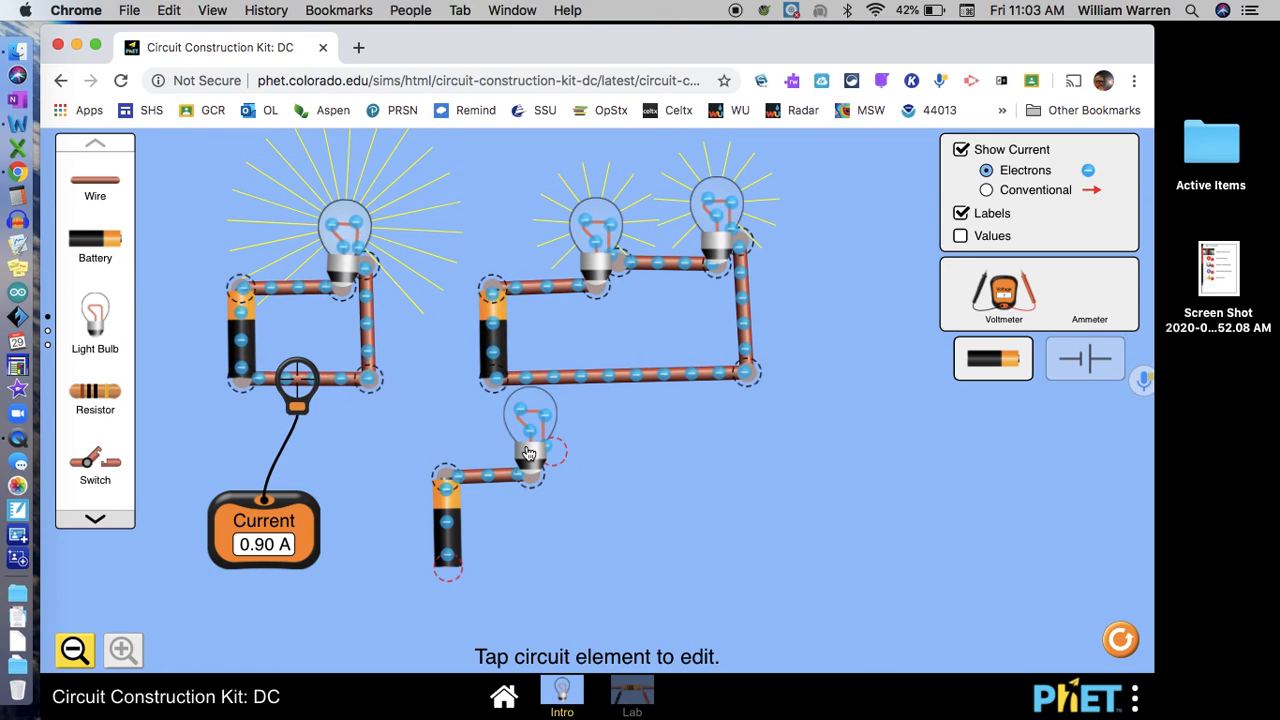
drag(100, 186, 594, 457)
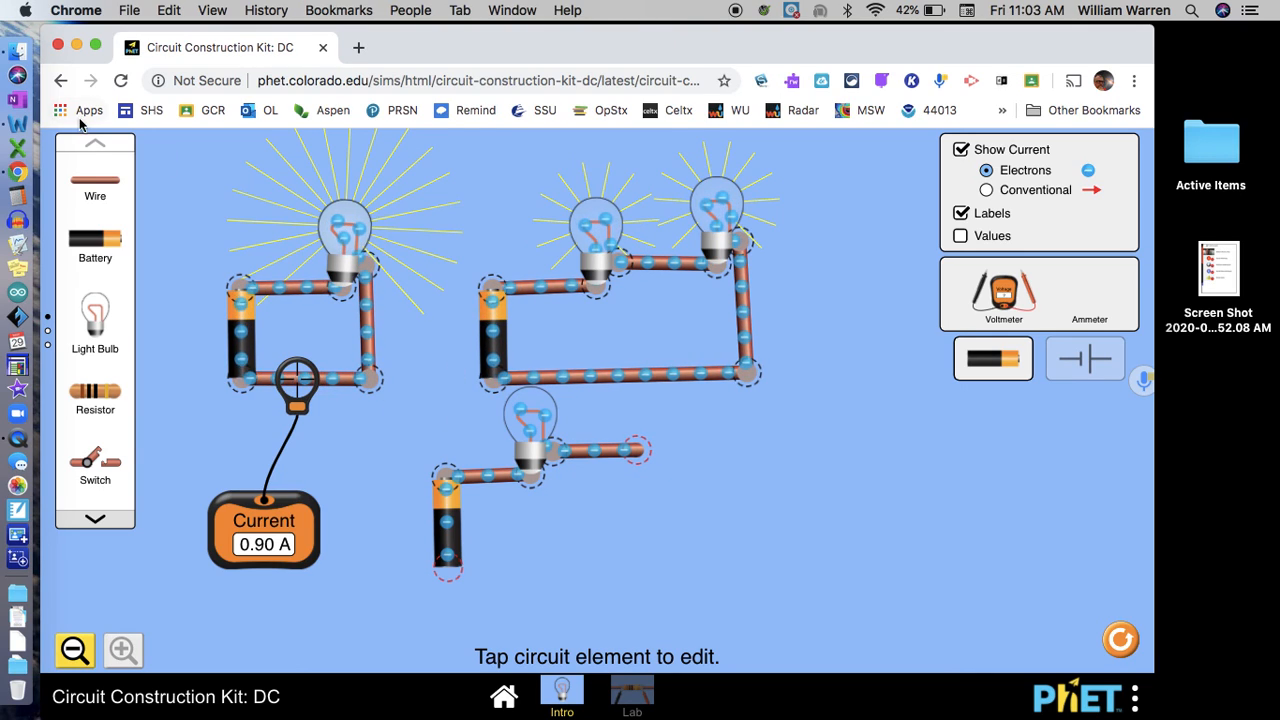
drag(607, 502, 656, 449)
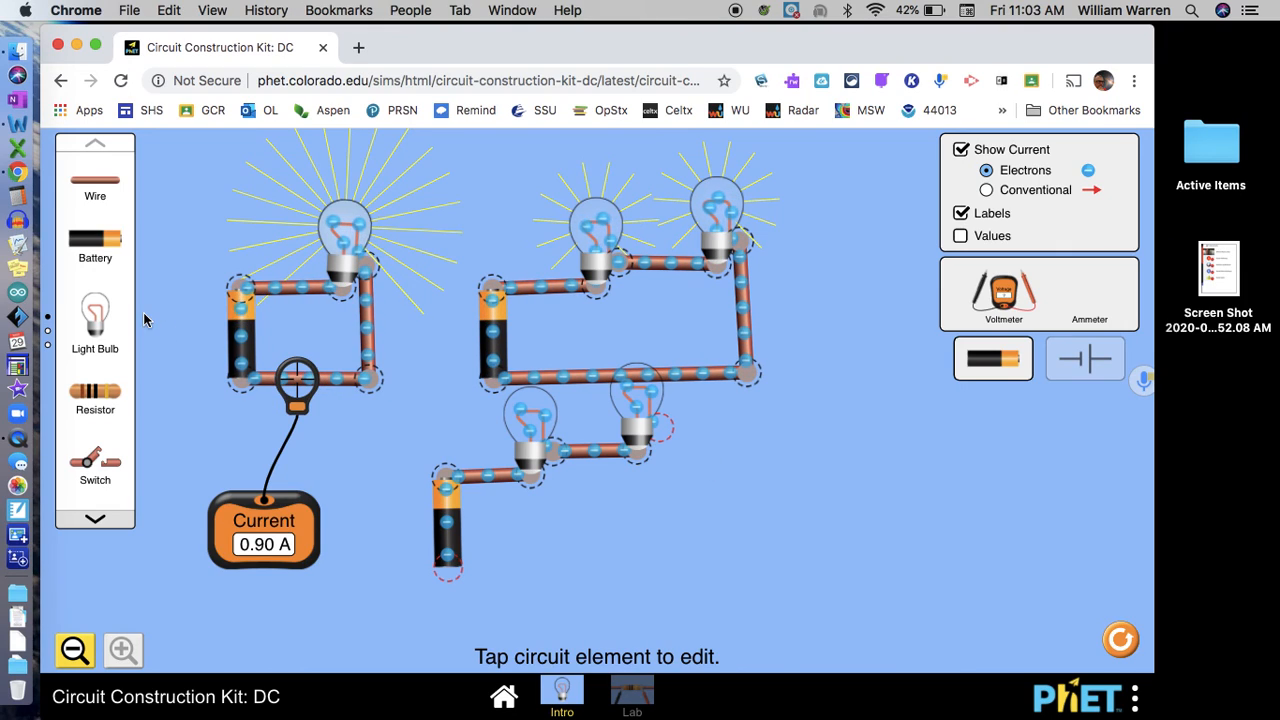
- Wire a third light bulb in series after the second and close the loop back to the battery's negative end with two wires
drag(110, 188, 722, 436)
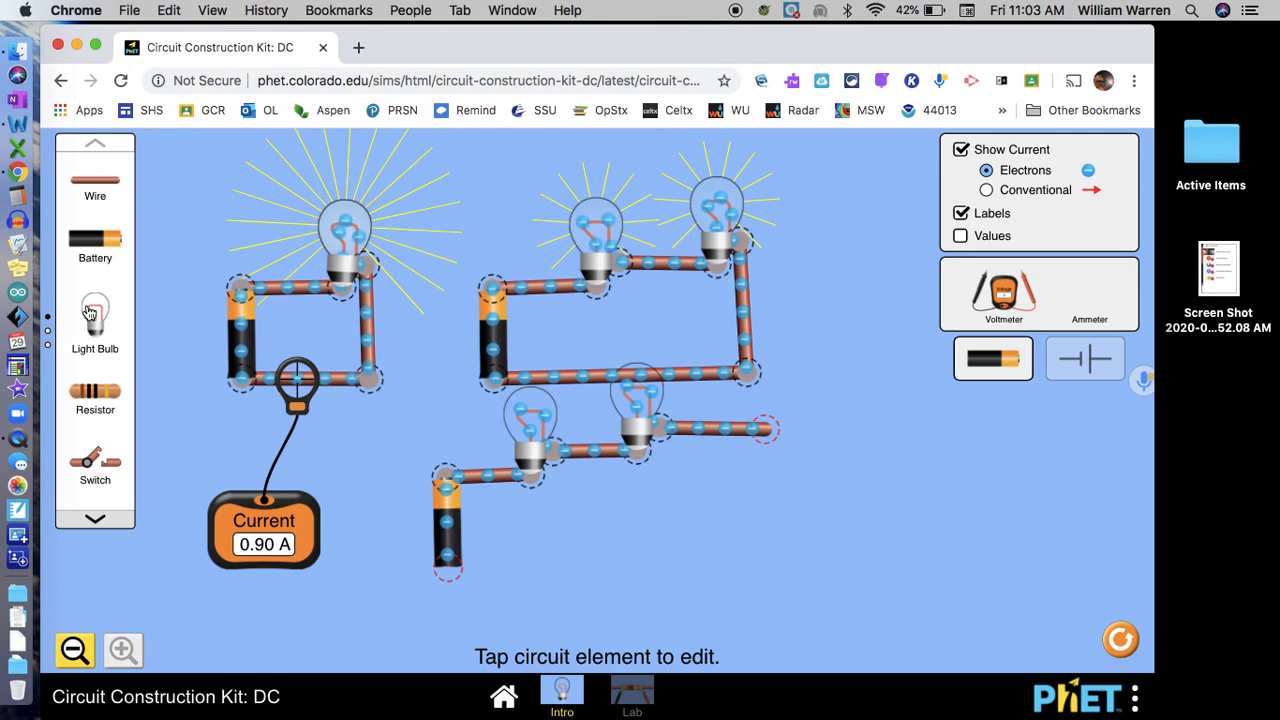
drag(89, 313, 293, 339)
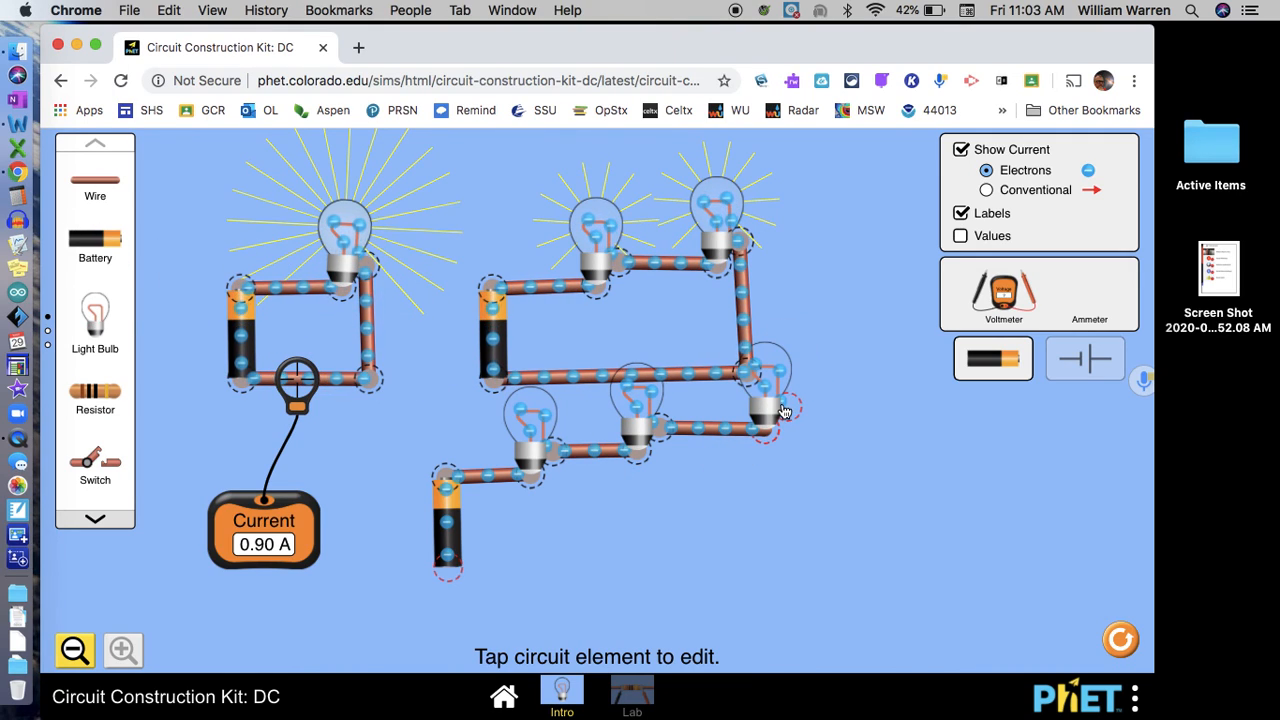
drag(743, 433, 790, 440)
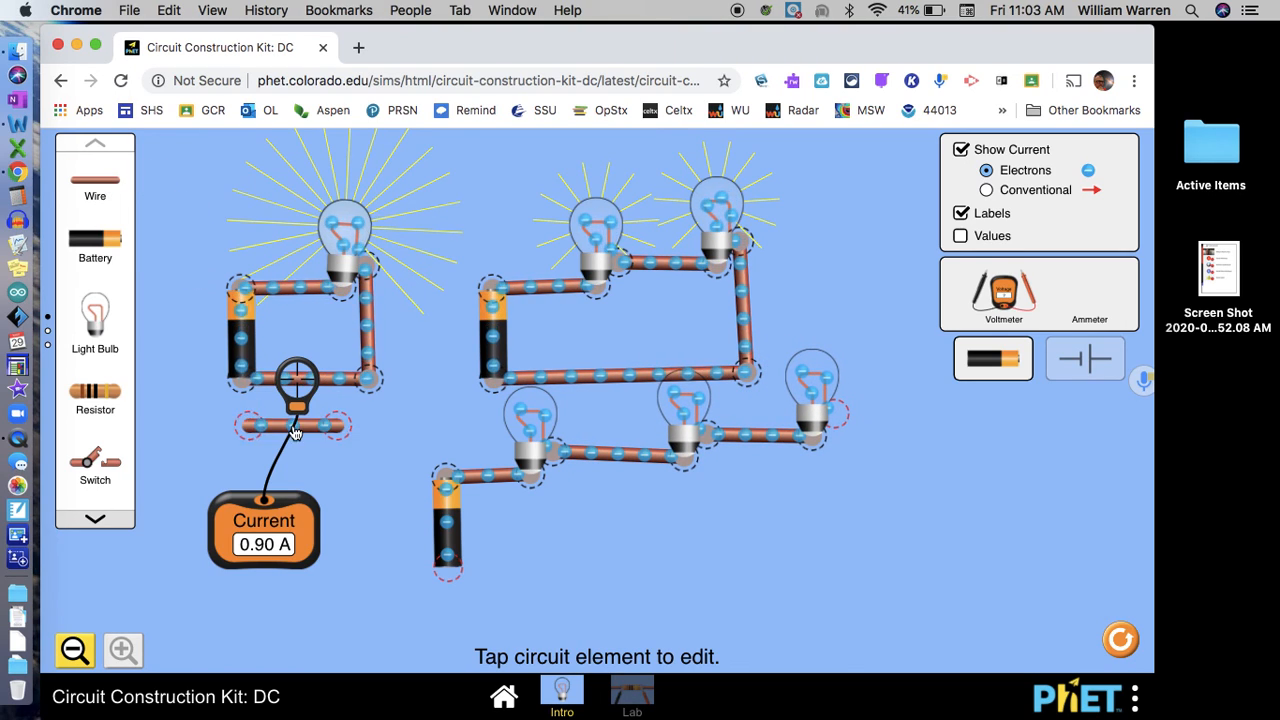
drag(295, 432, 855, 566)
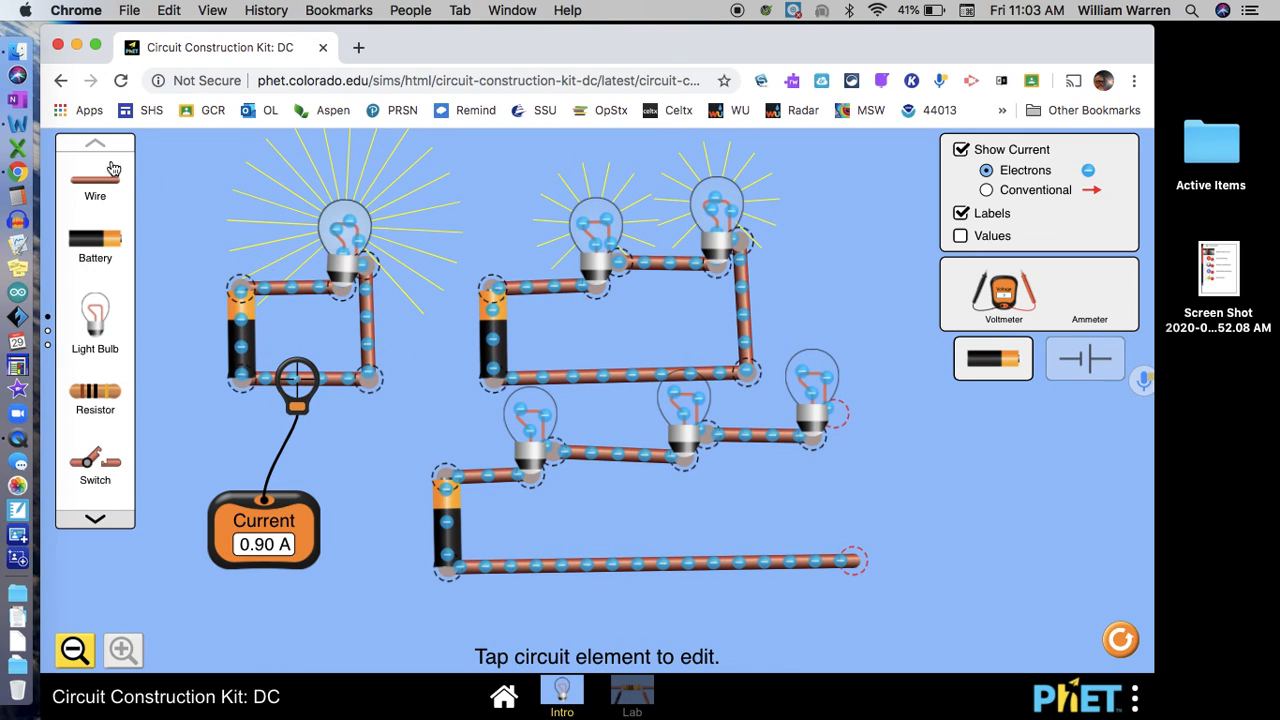
drag(113, 187, 897, 433)
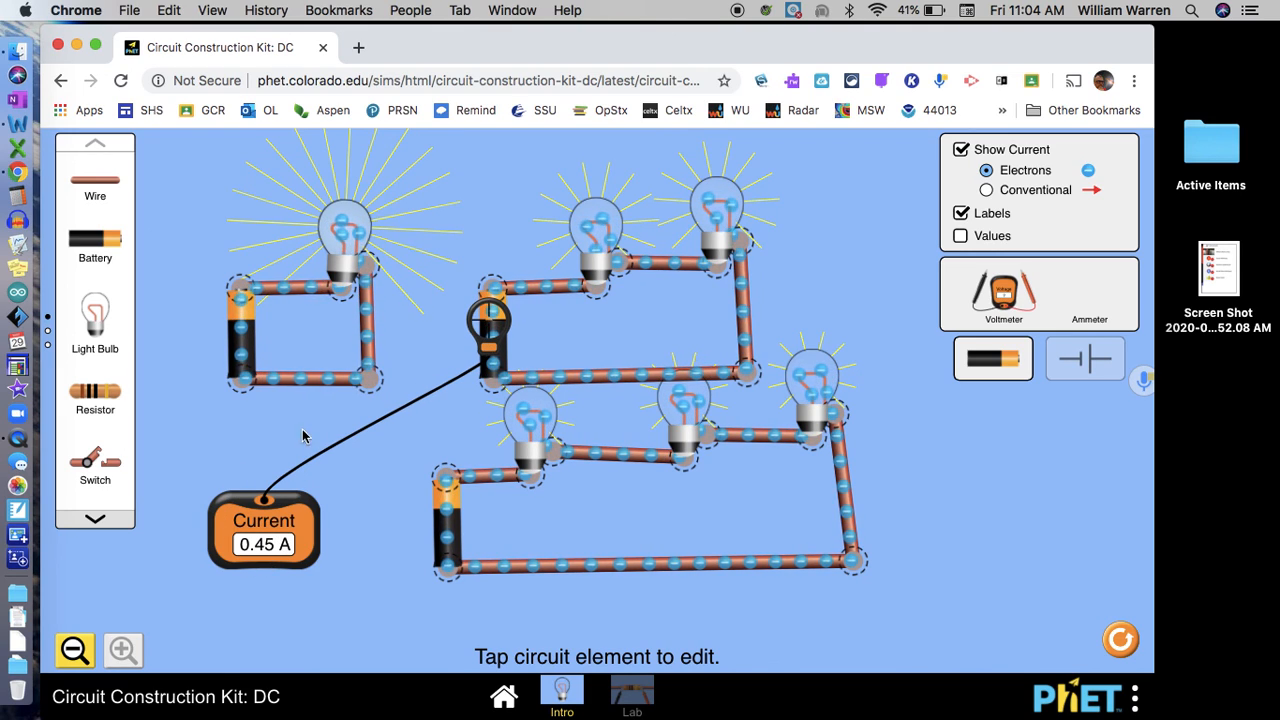
- Measure the current in the three-bulb circuit's lower wire with the ammeter, and reset the simulation to an empty workspace
drag(490, 338, 505, 585)
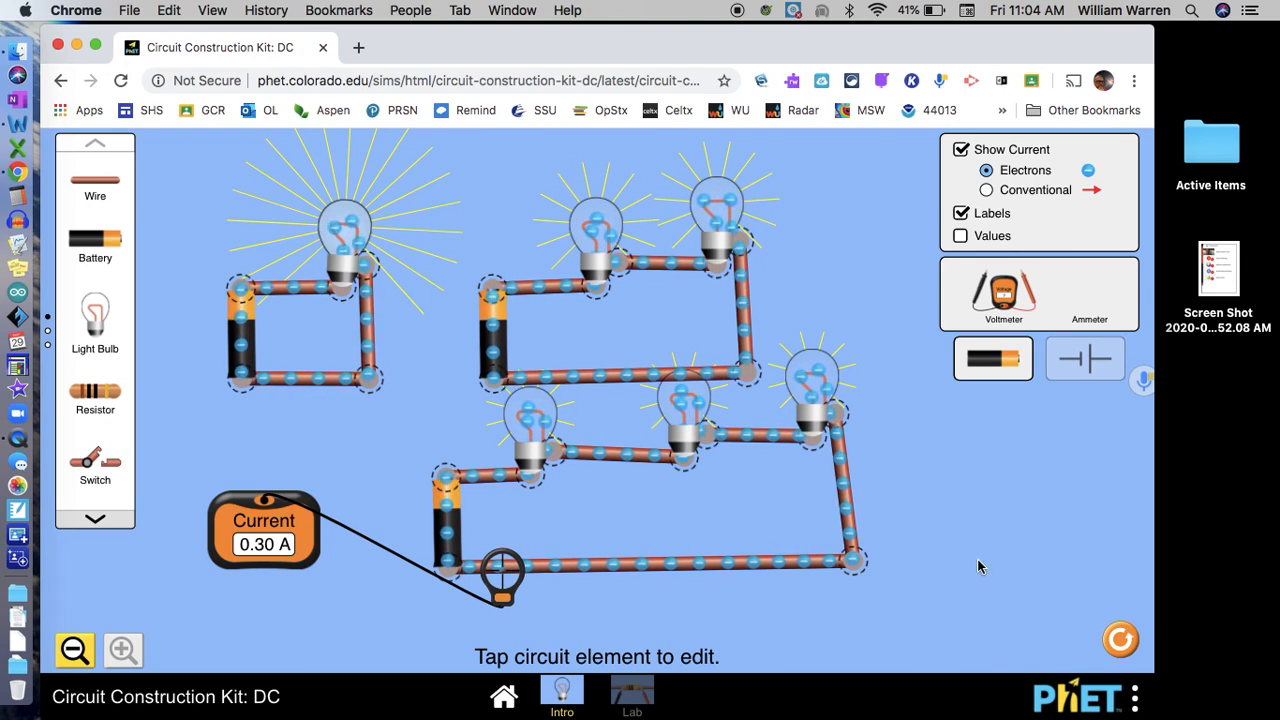
click(1119, 641)
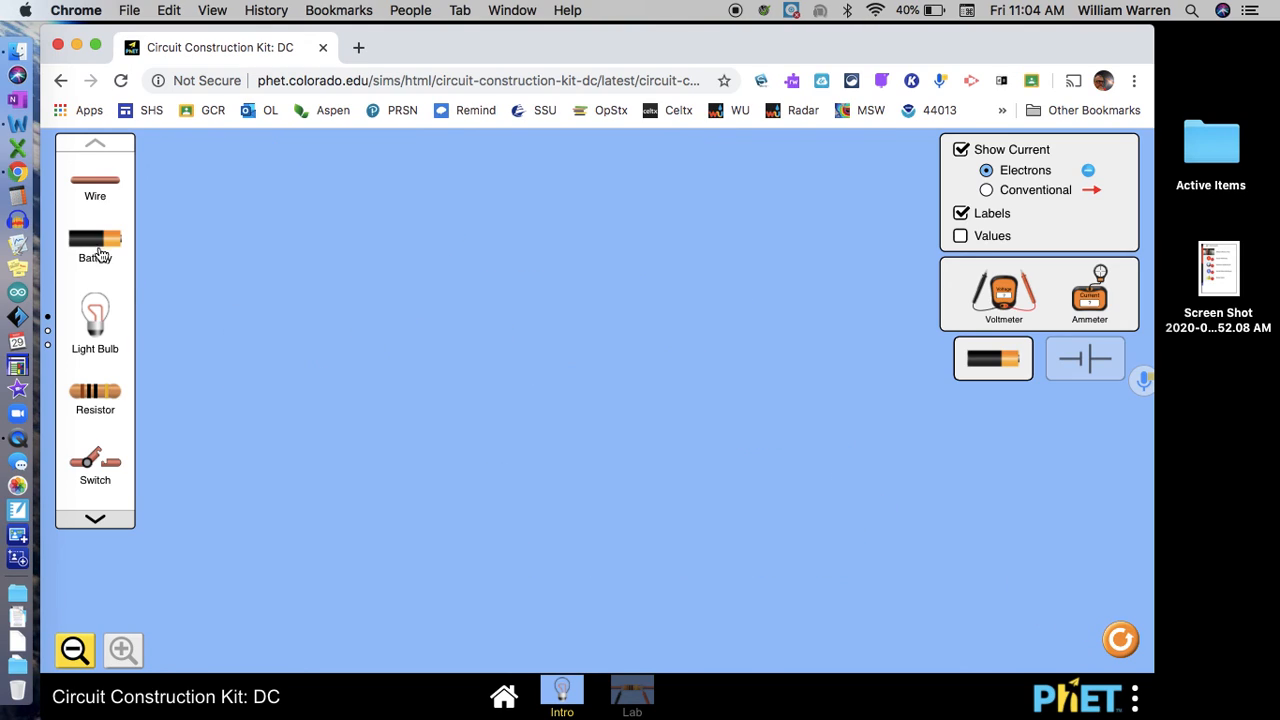
- Build a closed loop from an upright battery, one light bulb and three connecting wires
drag(101, 248, 237, 288)
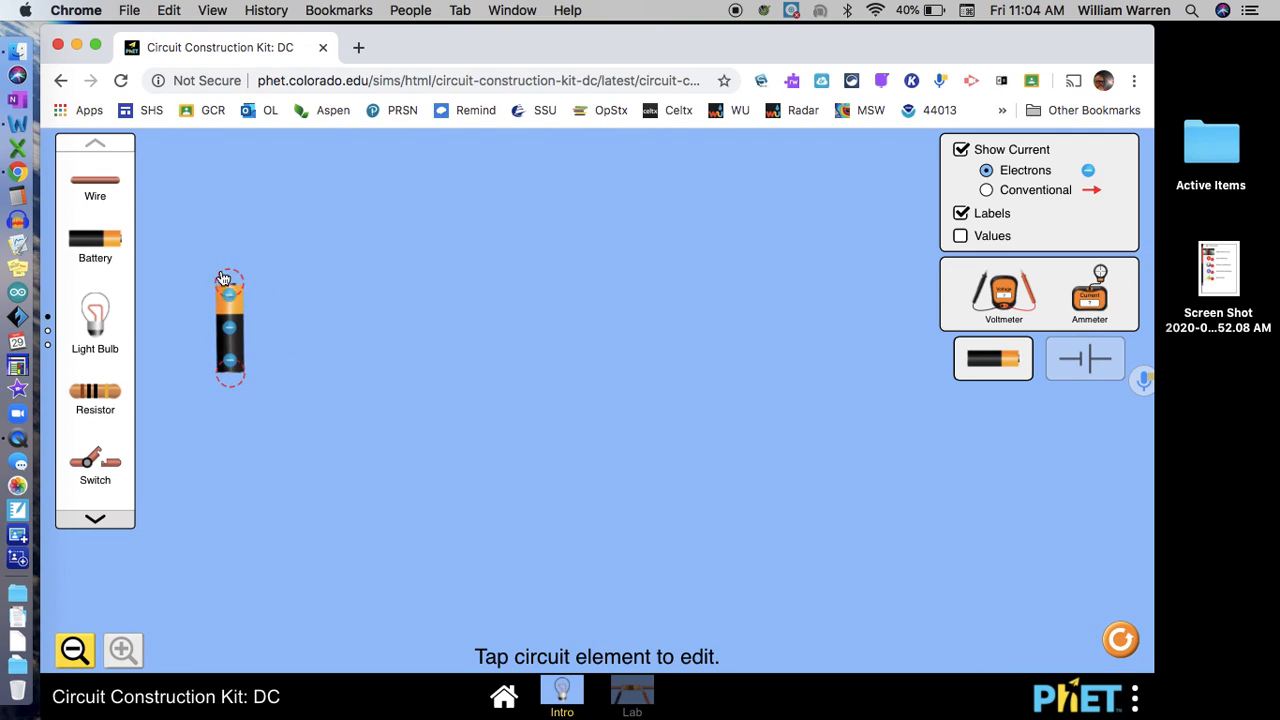
drag(118, 193, 292, 287)
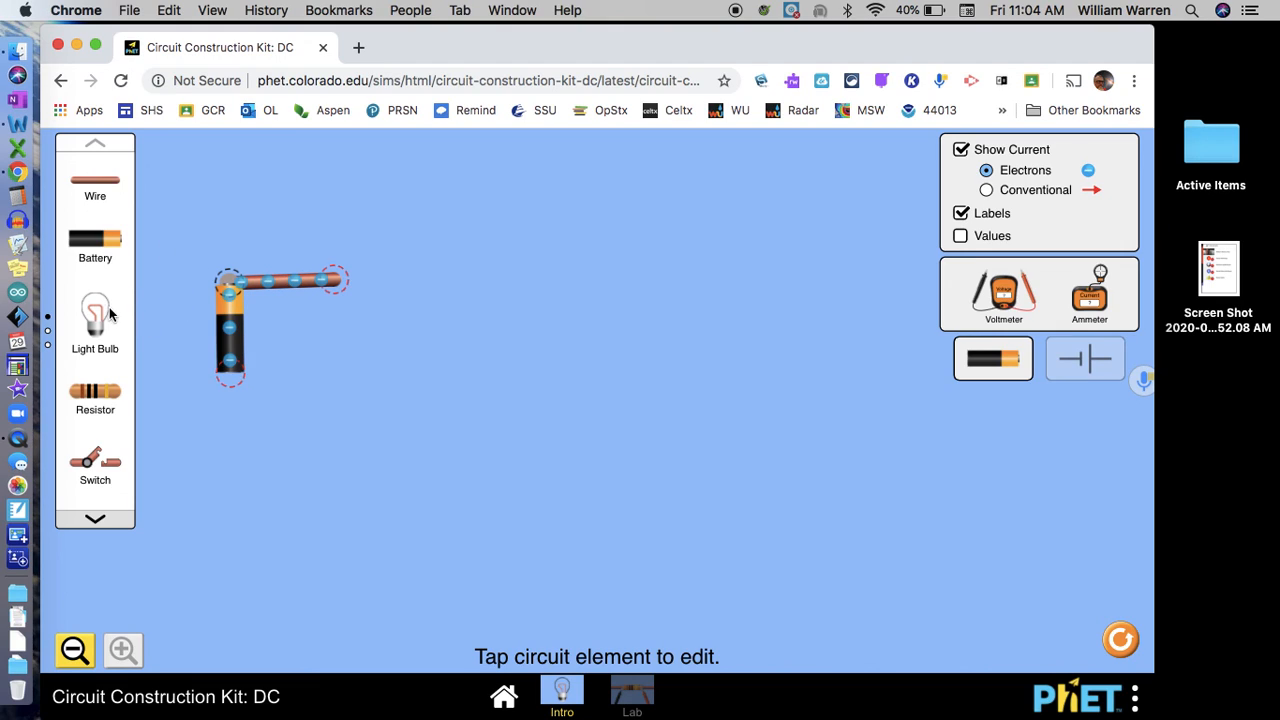
drag(97, 318, 353, 287)
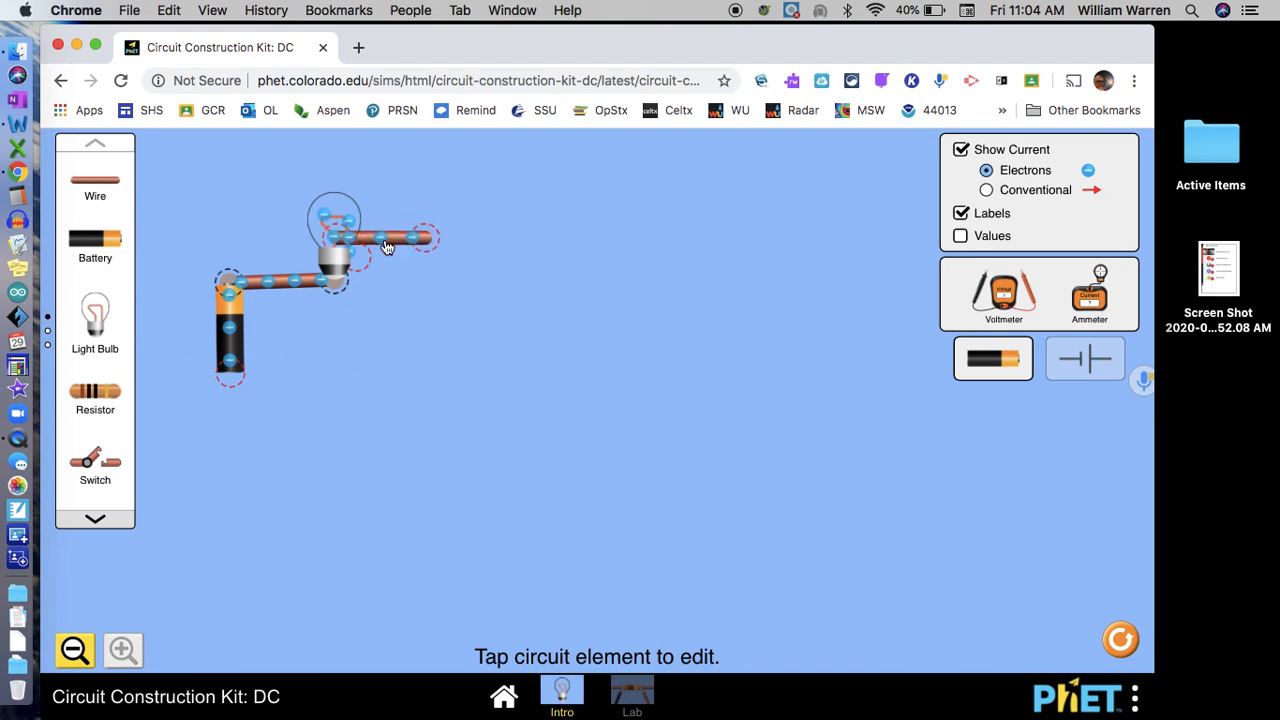
drag(388, 247, 358, 400)
click(358, 400)
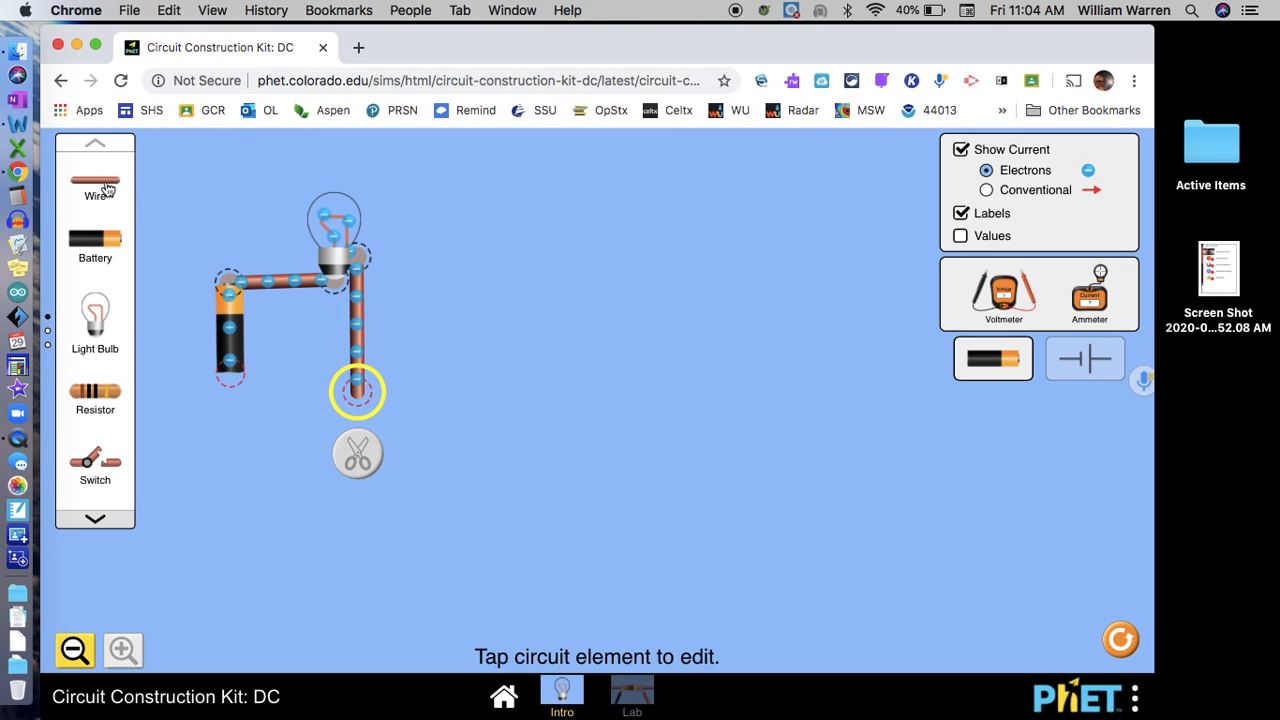
drag(109, 191, 360, 377)
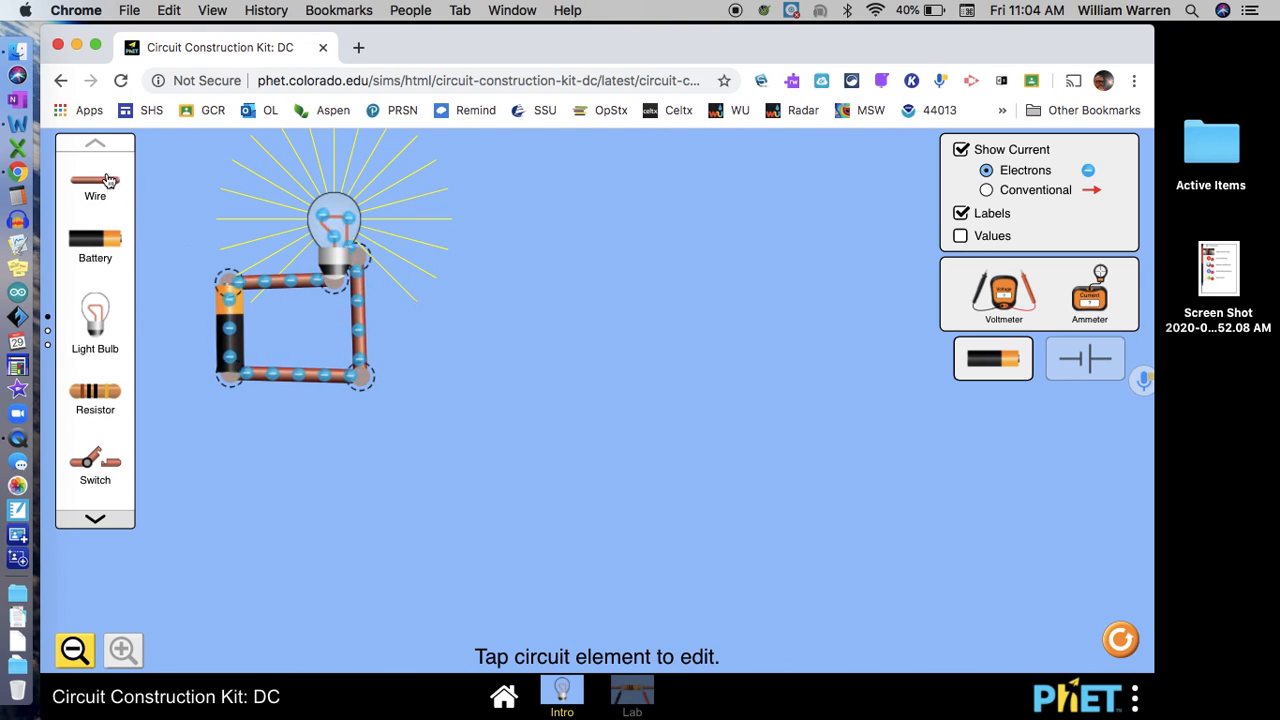
- Extend a long wire outward from the loop's lower corner and attach another wire to the light bulb's base
drag(105, 182, 499, 300)
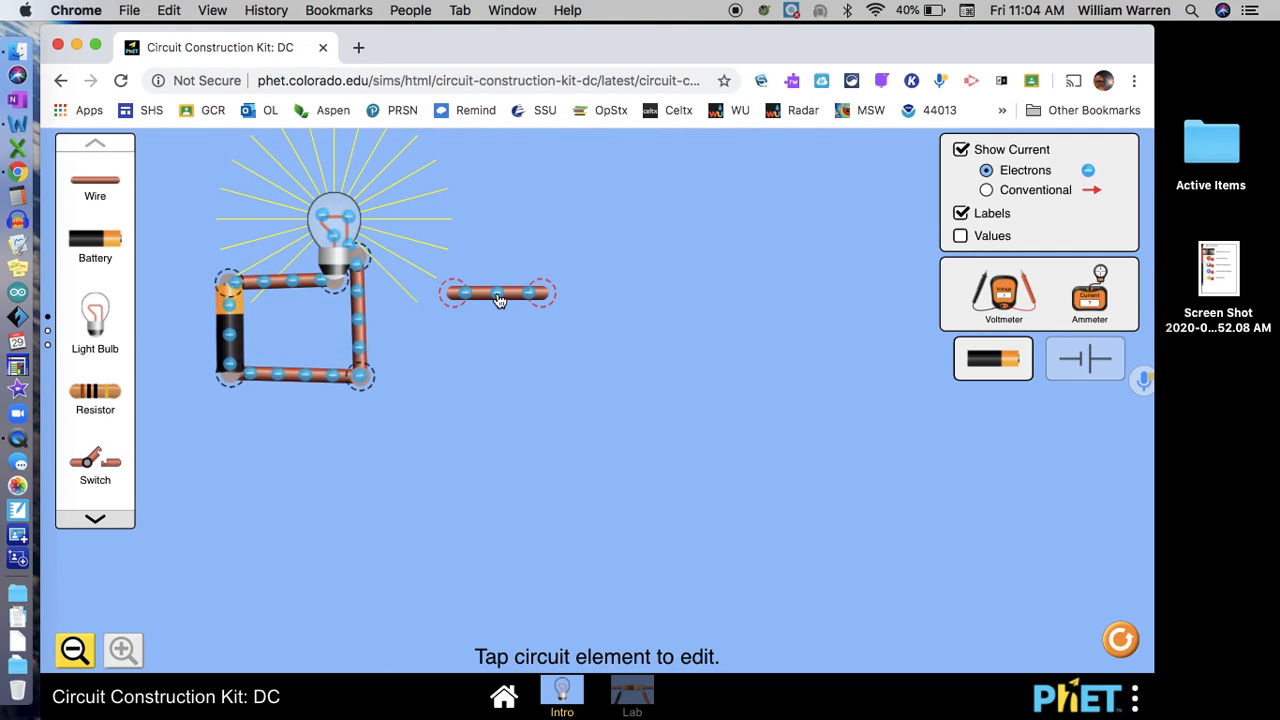
drag(499, 300, 556, 375)
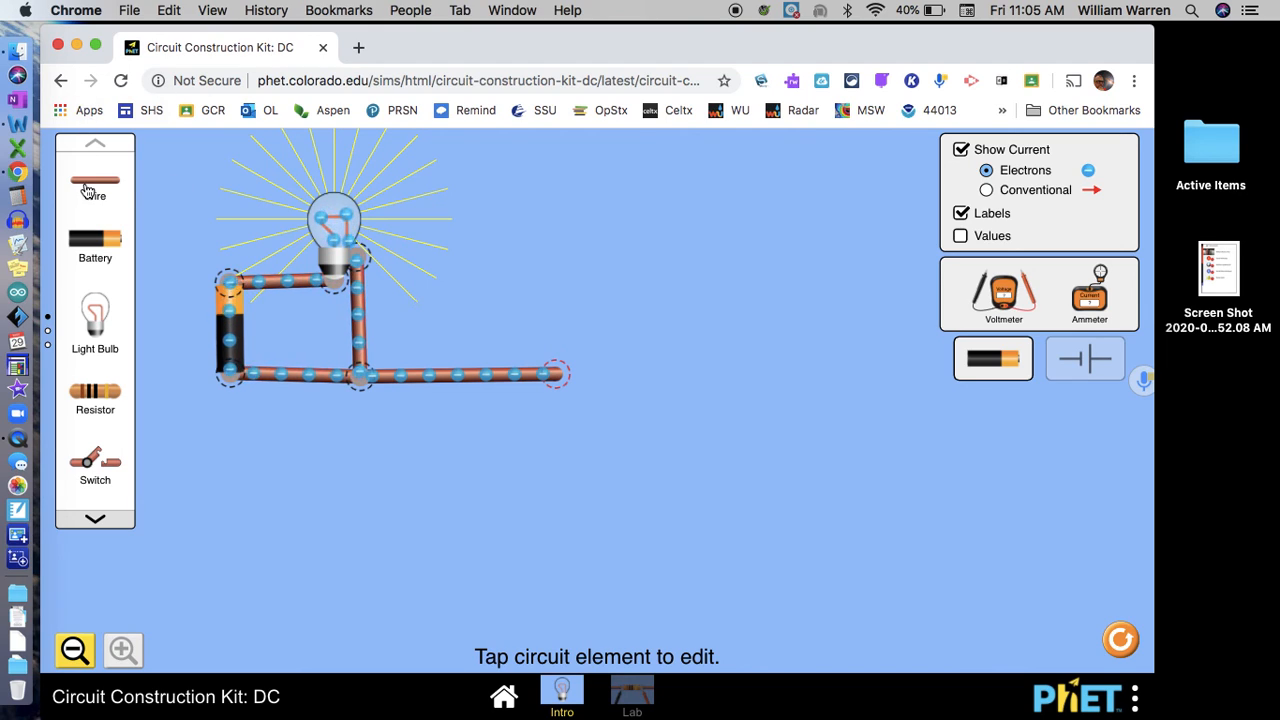
drag(95, 184, 336, 282)
drag(190, 246, 236, 182)
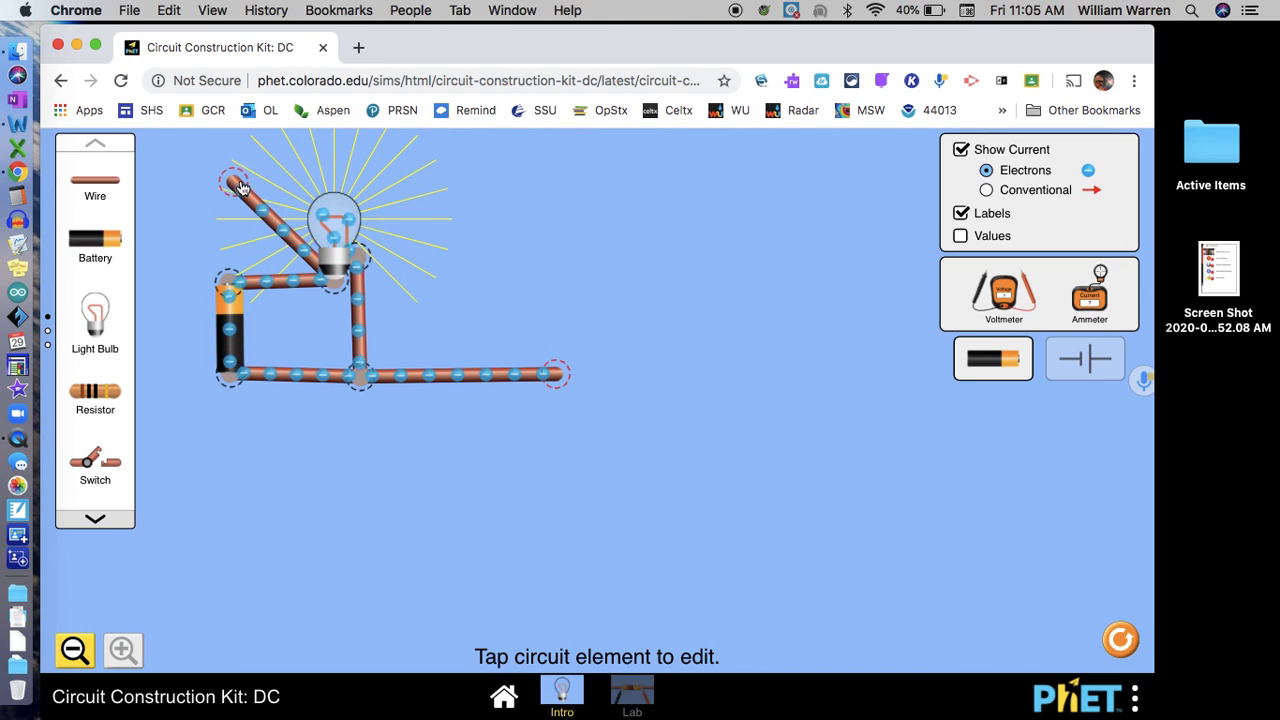
- Split the junctions at the light bulb's base and side contact, and move the bulb and the loose diagonal wire clear of the battery
click(334, 280)
click(369, 329)
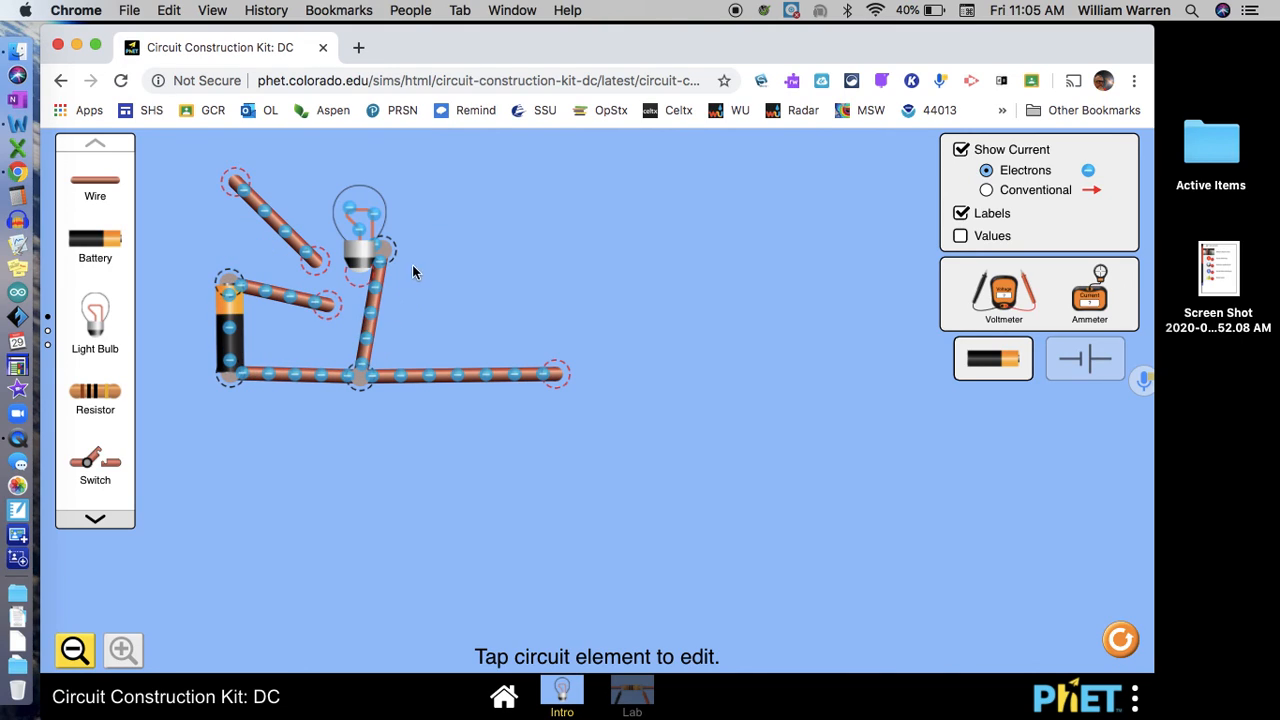
click(358, 233)
click(385, 250)
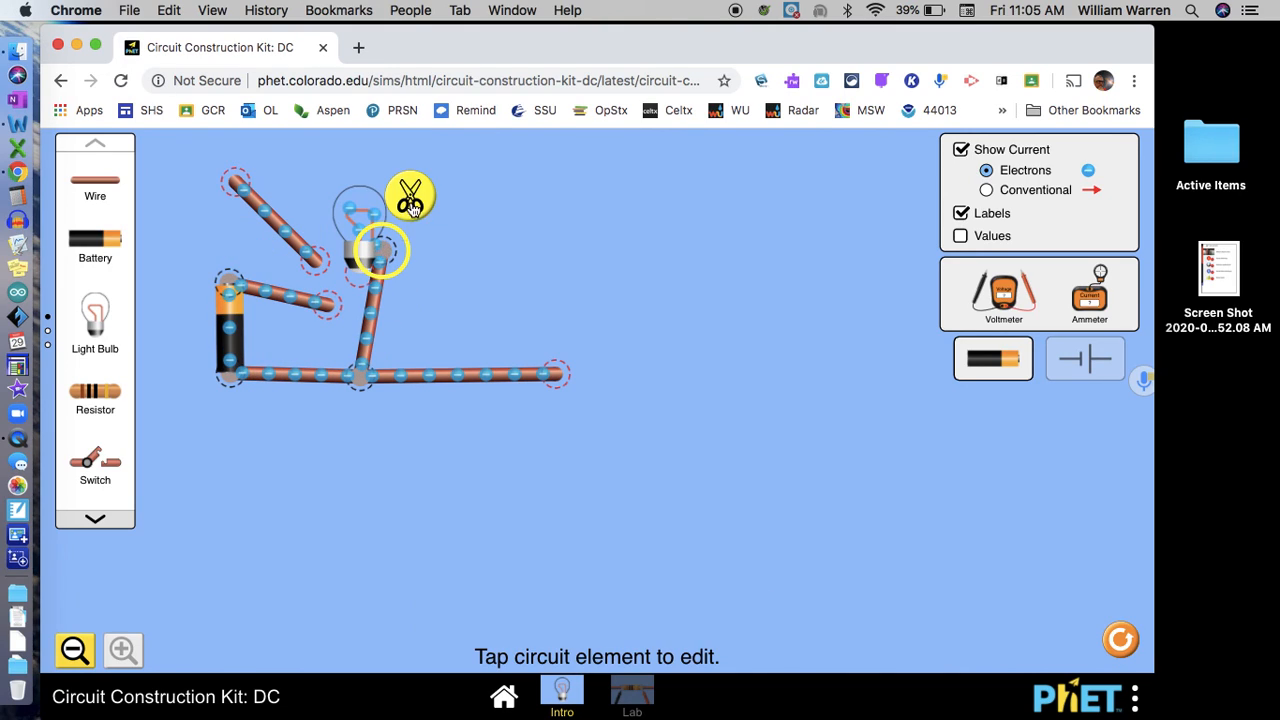
click(411, 207)
drag(355, 217, 614, 212)
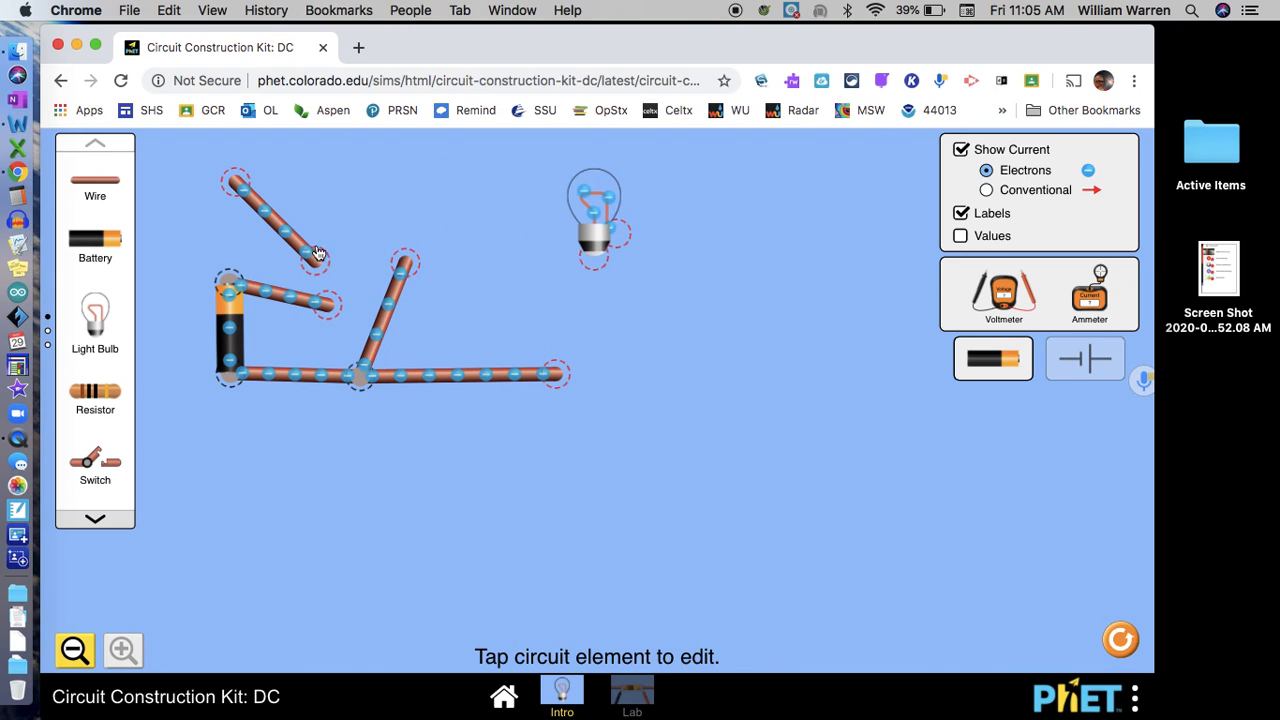
drag(288, 245, 338, 540)
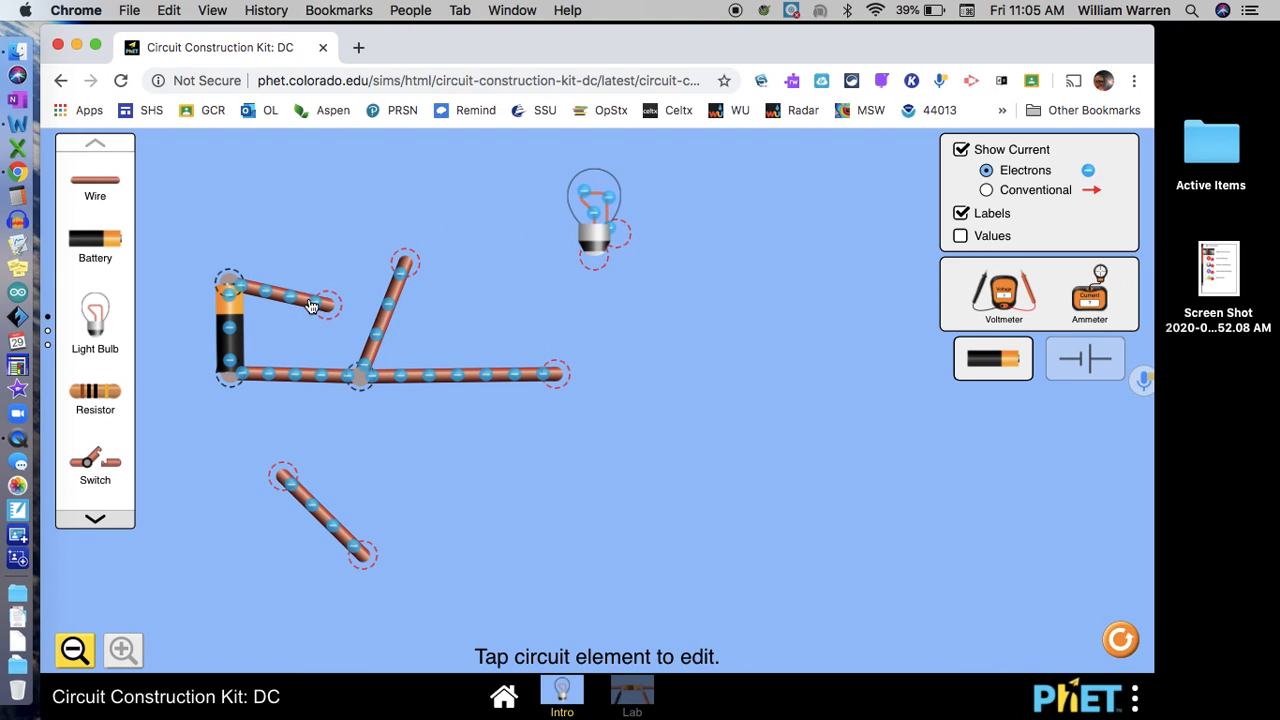
- Shift the battery slightly, split the three-wire junction on its negative side and set the two freed wires aside
drag(312, 305, 297, 283)
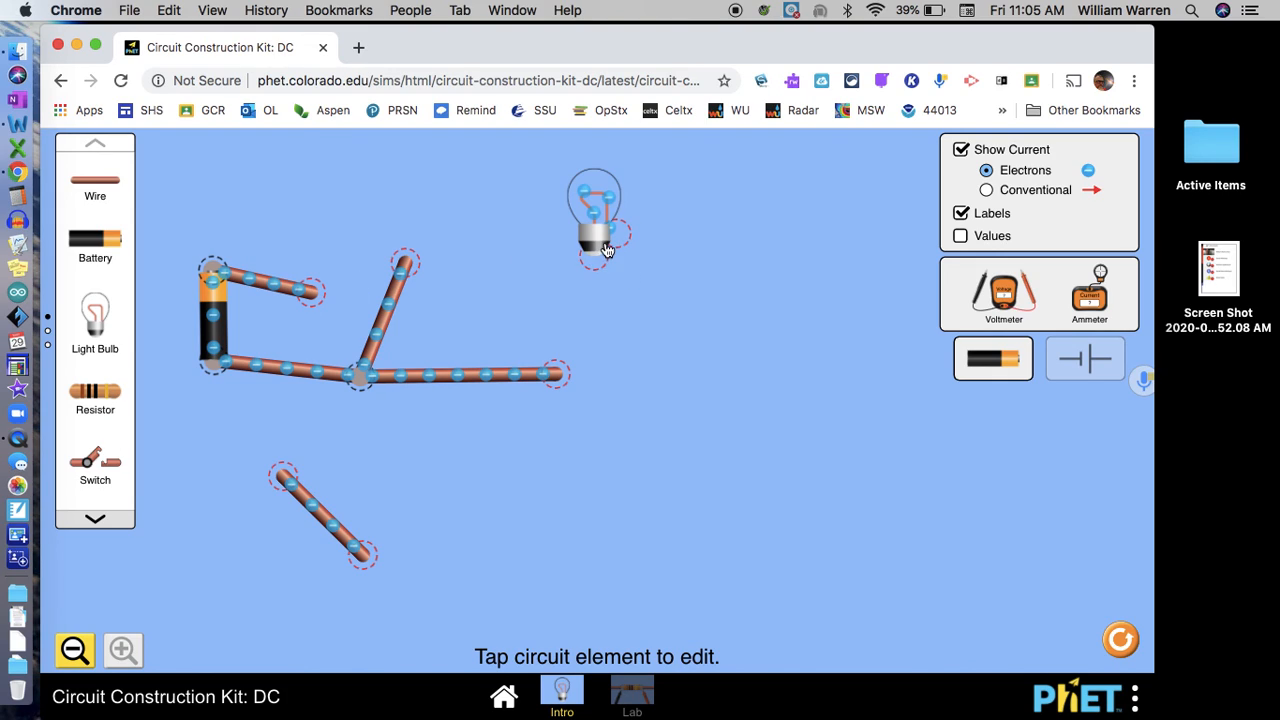
click(358, 376)
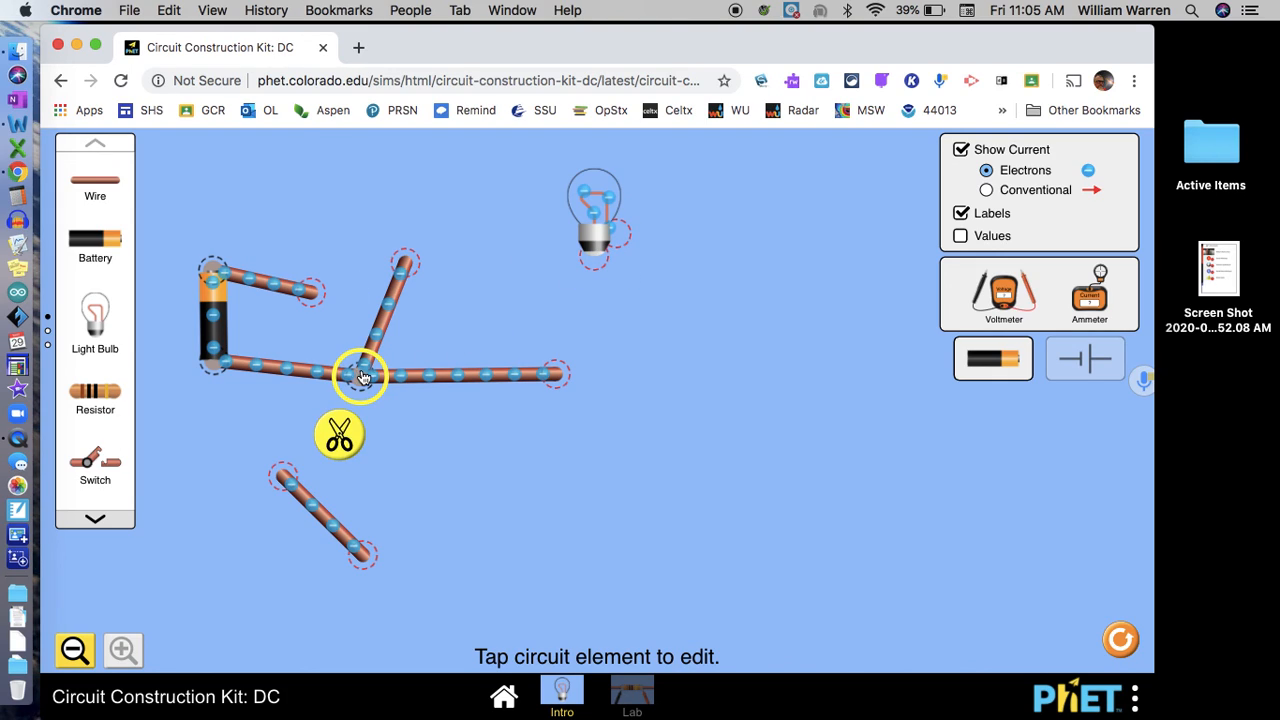
click(339, 434)
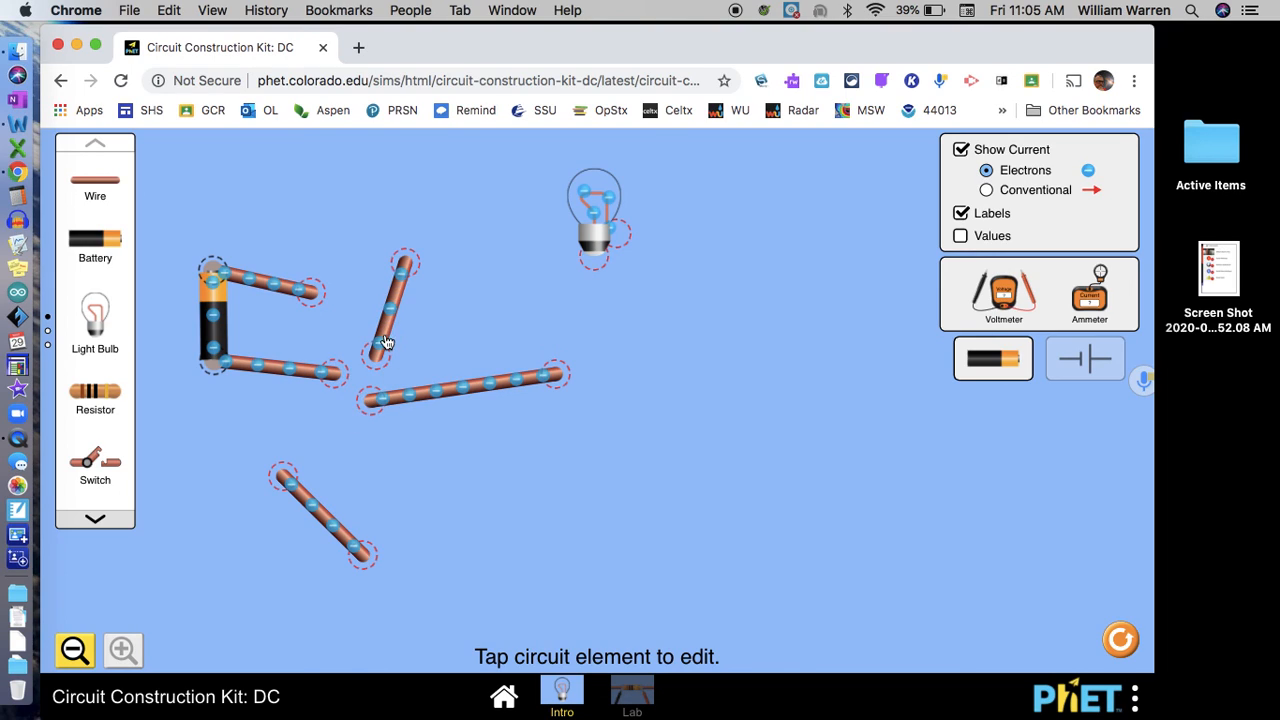
drag(388, 343, 650, 438)
drag(511, 388, 545, 507)
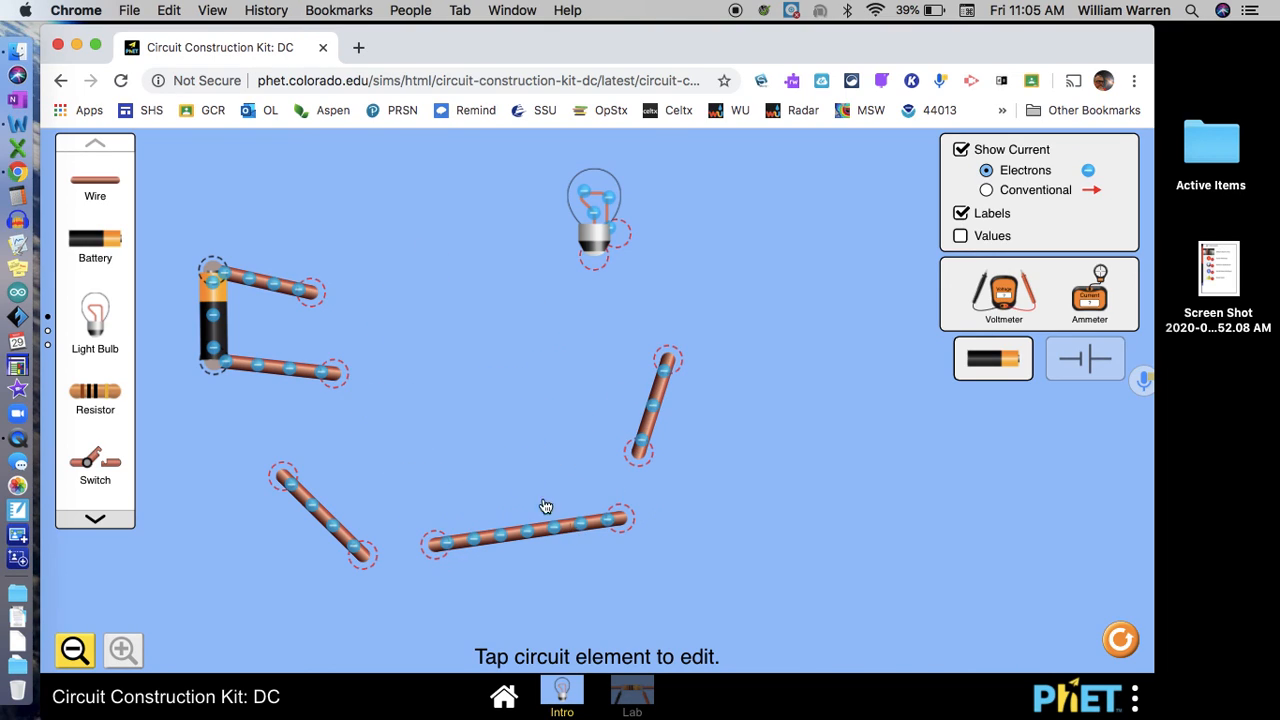
- Rebuild the loop with the light bulb's base on the battery's lower wire and a wire joining its side contact to the lengthened upper wire
drag(313, 300, 316, 277)
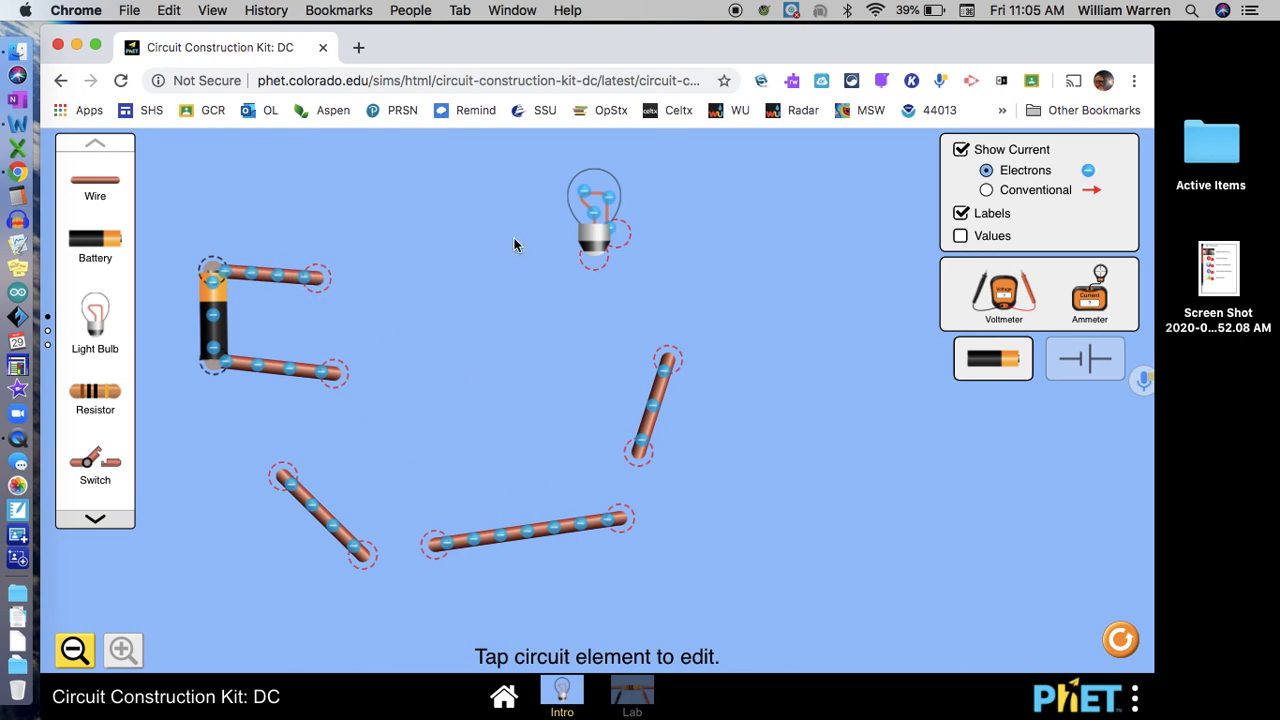
drag(600, 243, 340, 343)
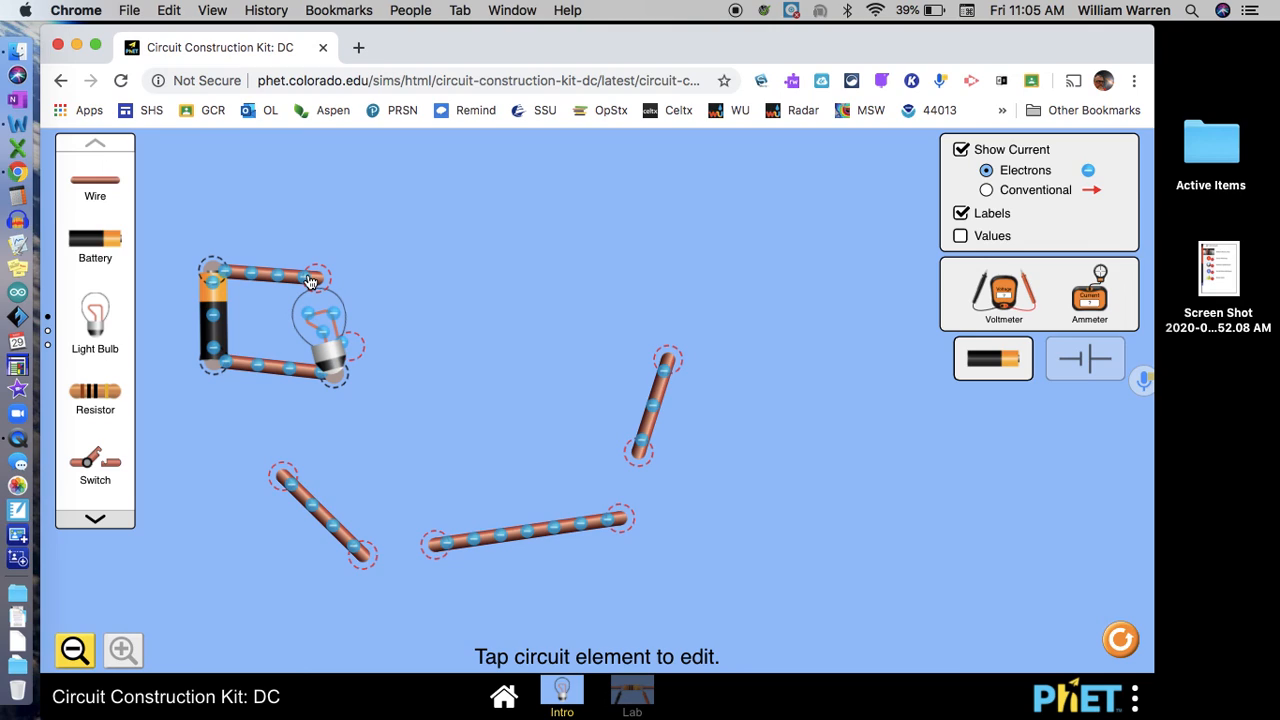
drag(311, 282, 357, 270)
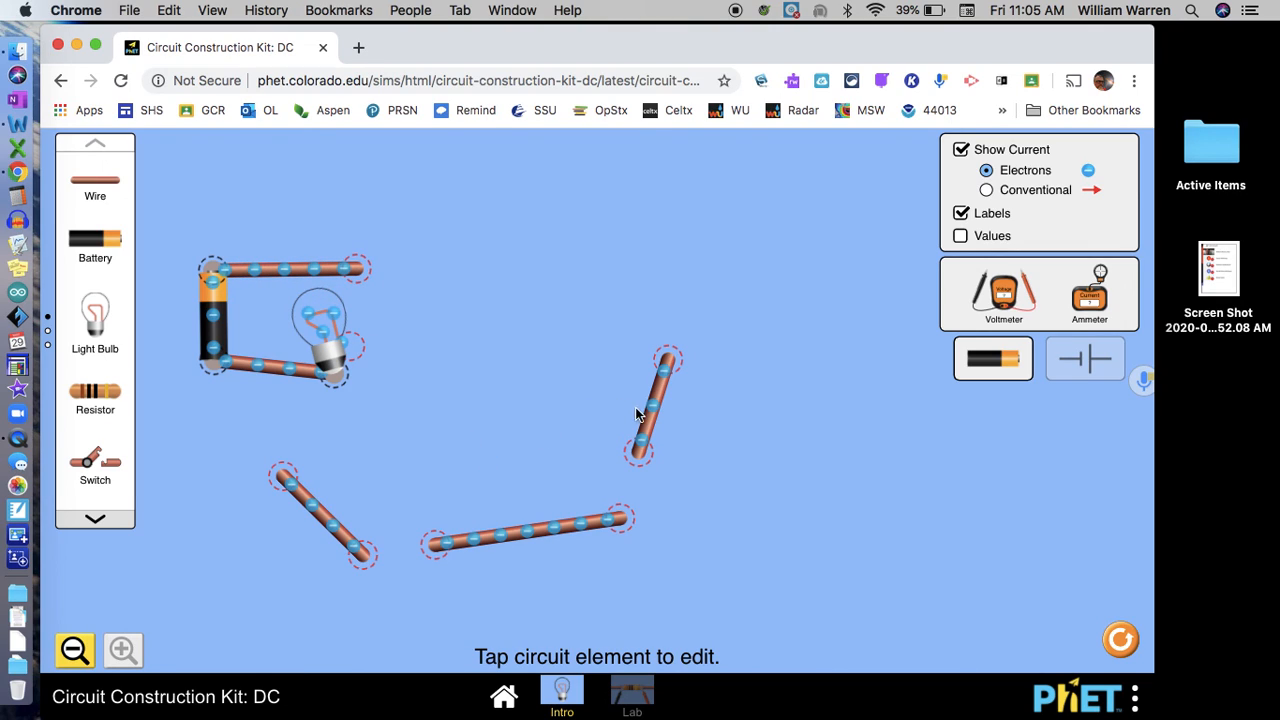
drag(652, 417, 369, 273)
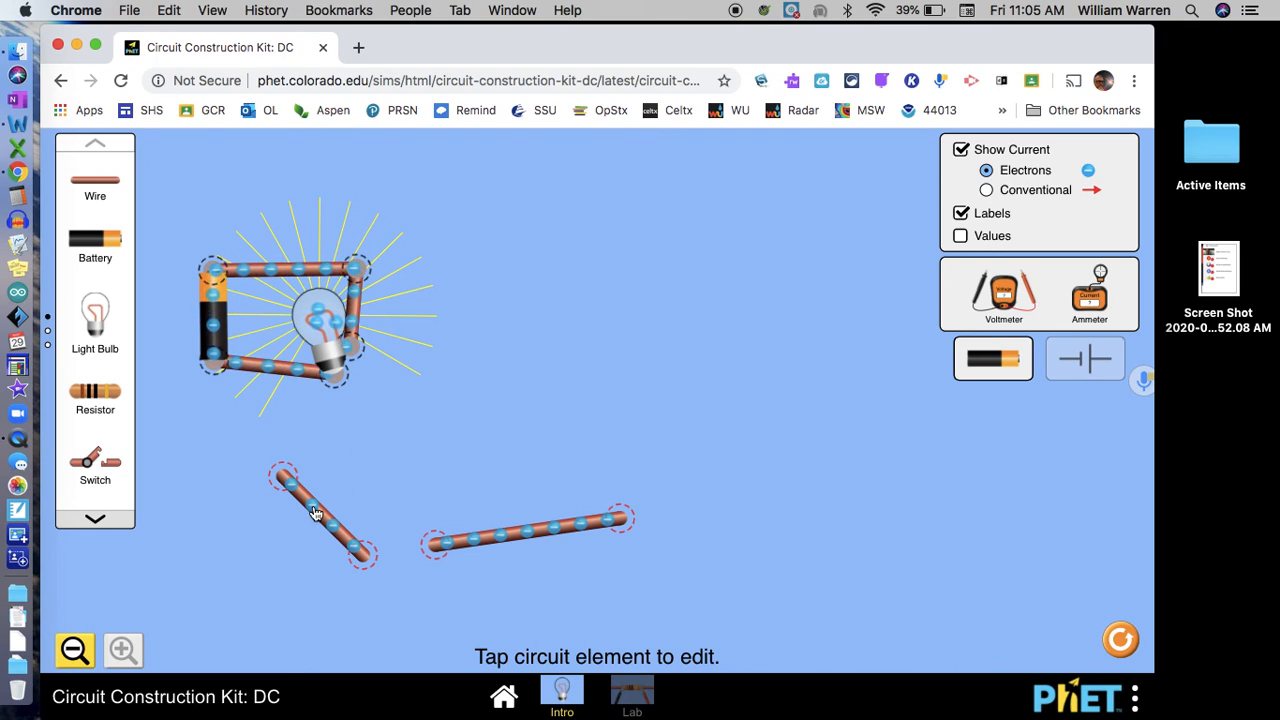
- Start a parallel branch by extending one loose wire outward from the light bulb's base and the long wire from the loop's upper corner
drag(315, 513, 363, 428)
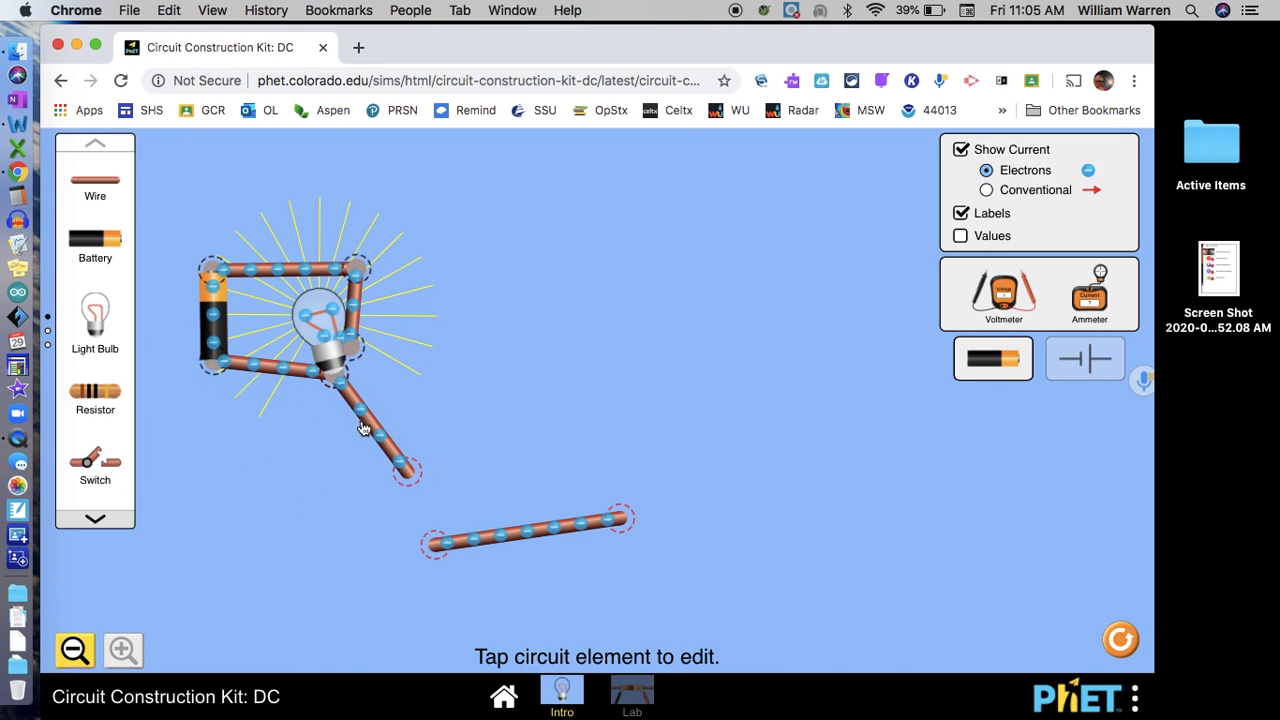
drag(406, 470, 474, 383)
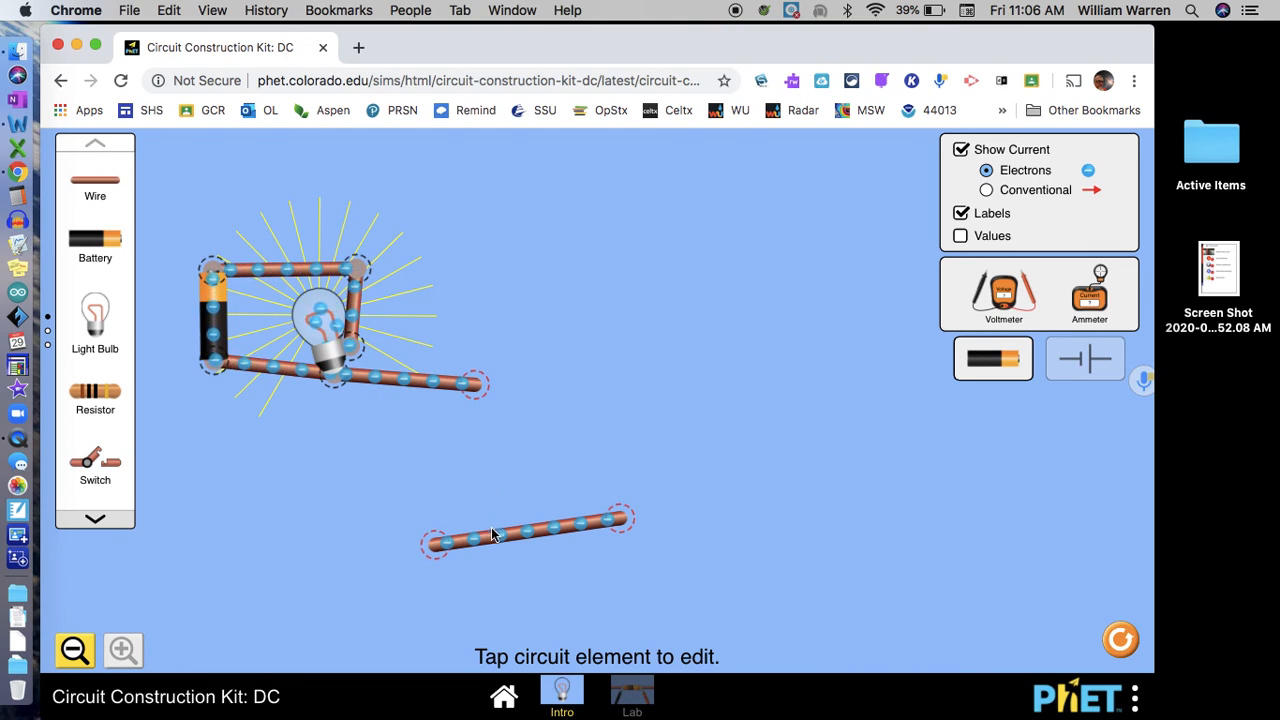
drag(498, 540, 441, 263)
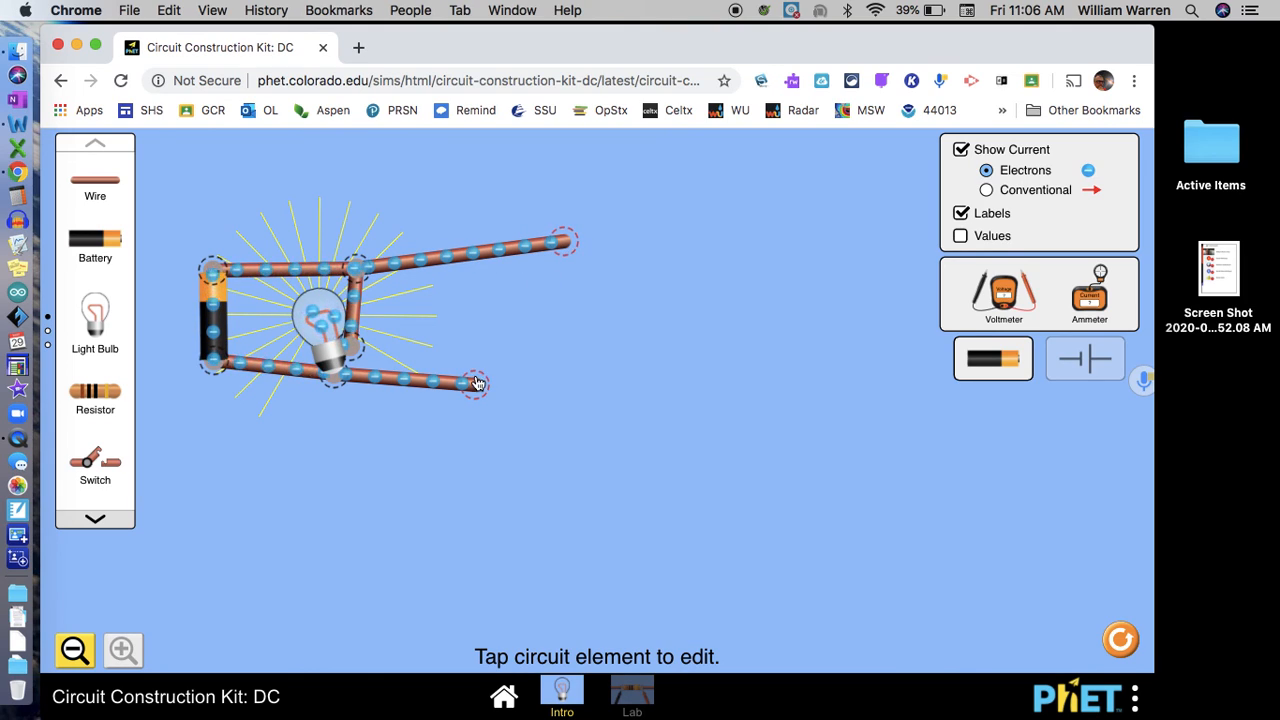
- Complete the parallel branch by extending the lower wire, placing a second light bulb and joining its side contact to the upper wire
drag(477, 383, 579, 373)
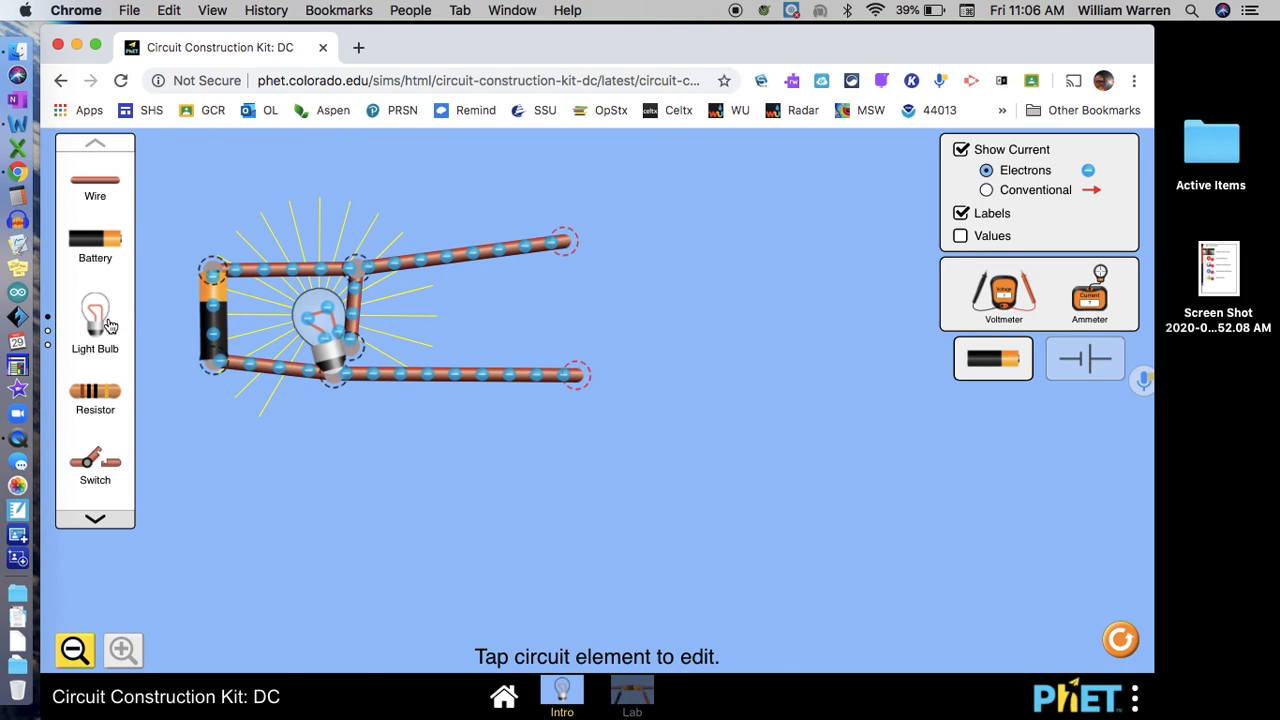
drag(108, 326, 582, 335)
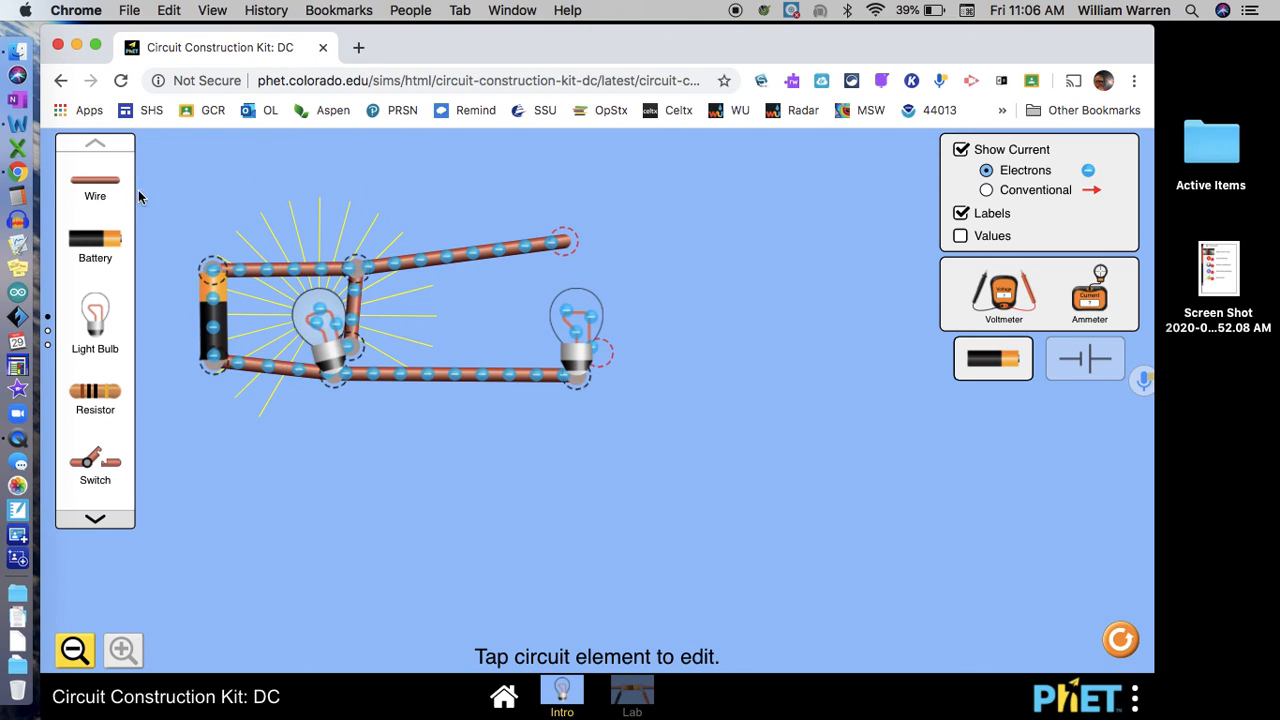
drag(118, 183, 502, 332)
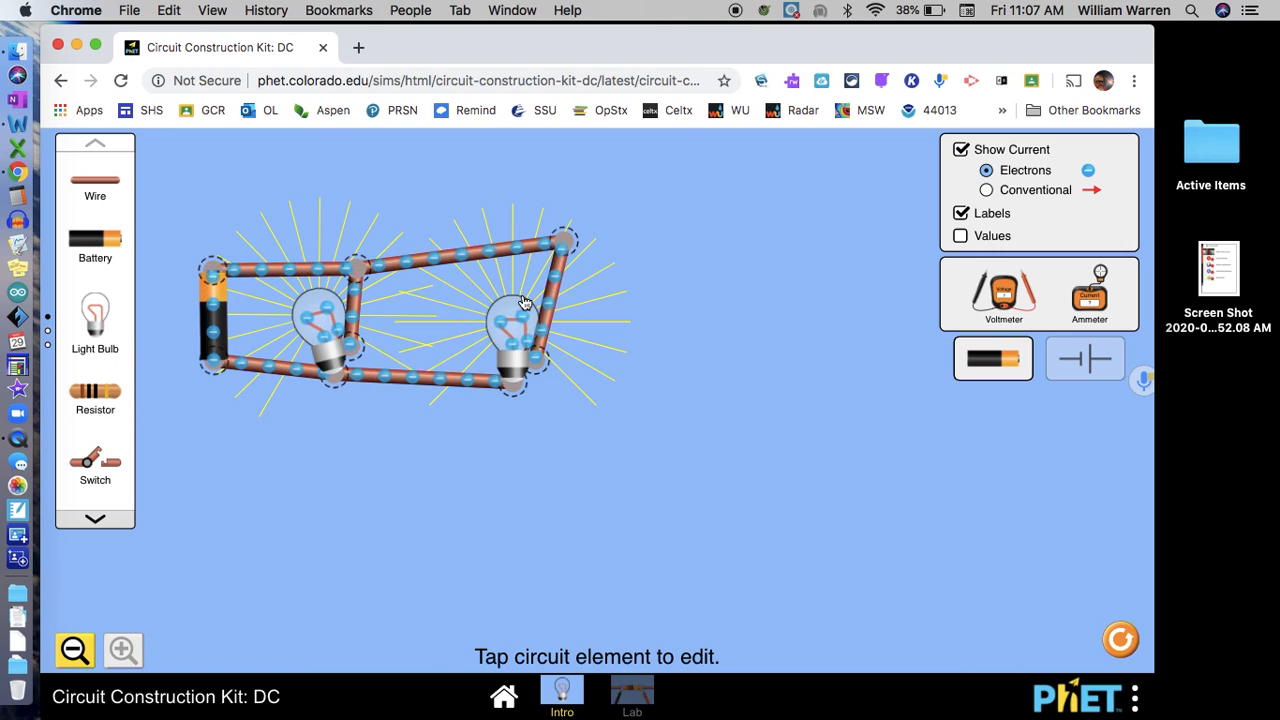
- Bring the ammeter out below the circuit, move its probe aside, and put the meter away again
drag(1090, 296, 646, 483)
drag(664, 440, 815, 466)
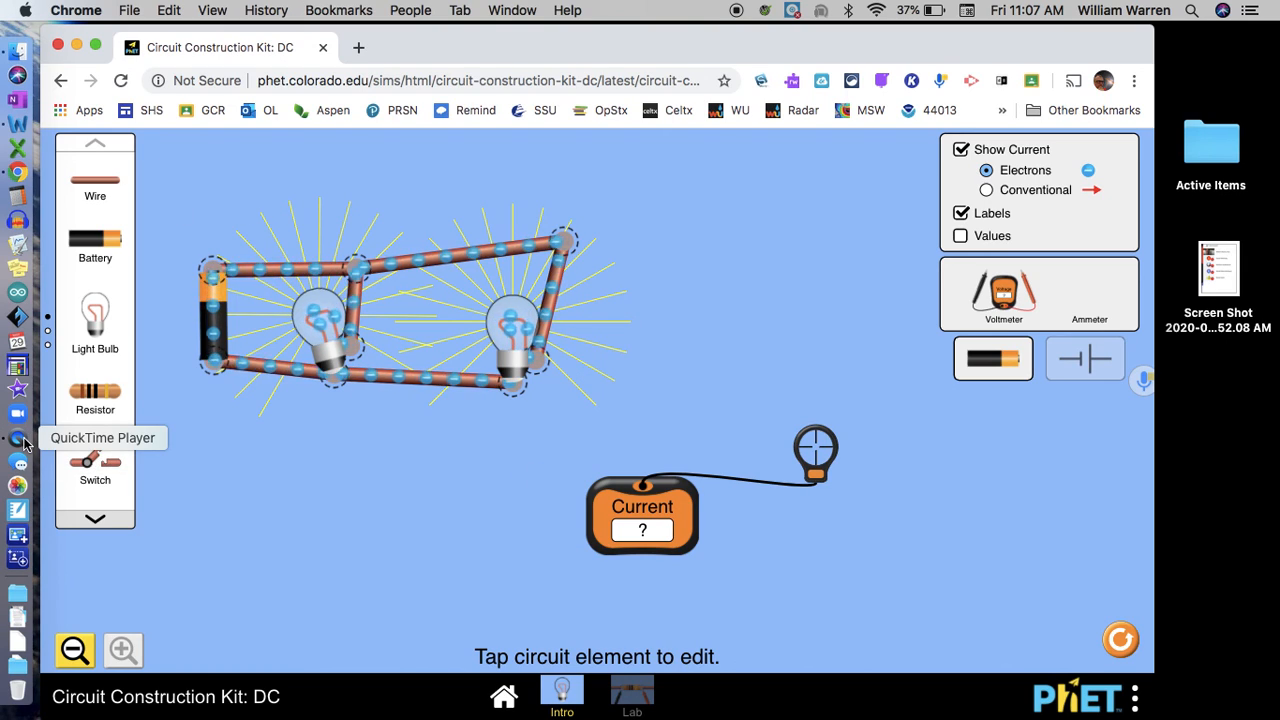
drag(606, 529, 1060, 318)
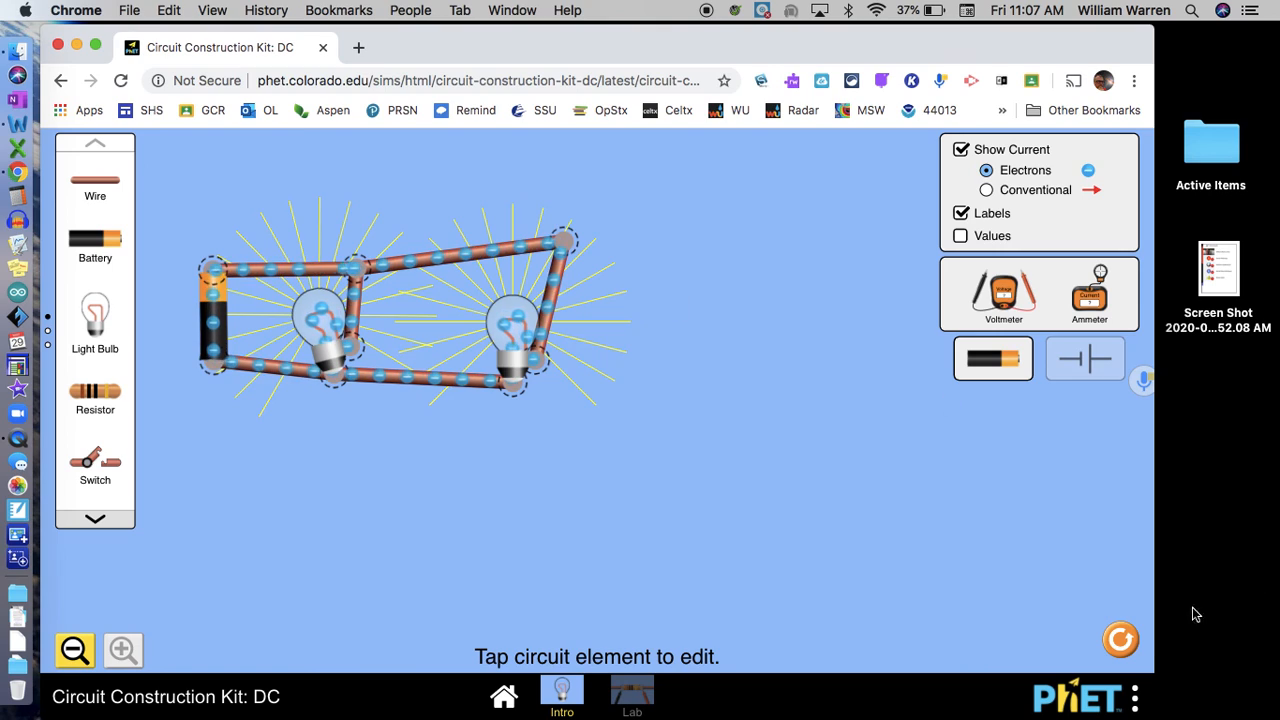
- Reset the simulation and place a wire, a battery and a light bulb in the empty workspace
click(1116, 645)
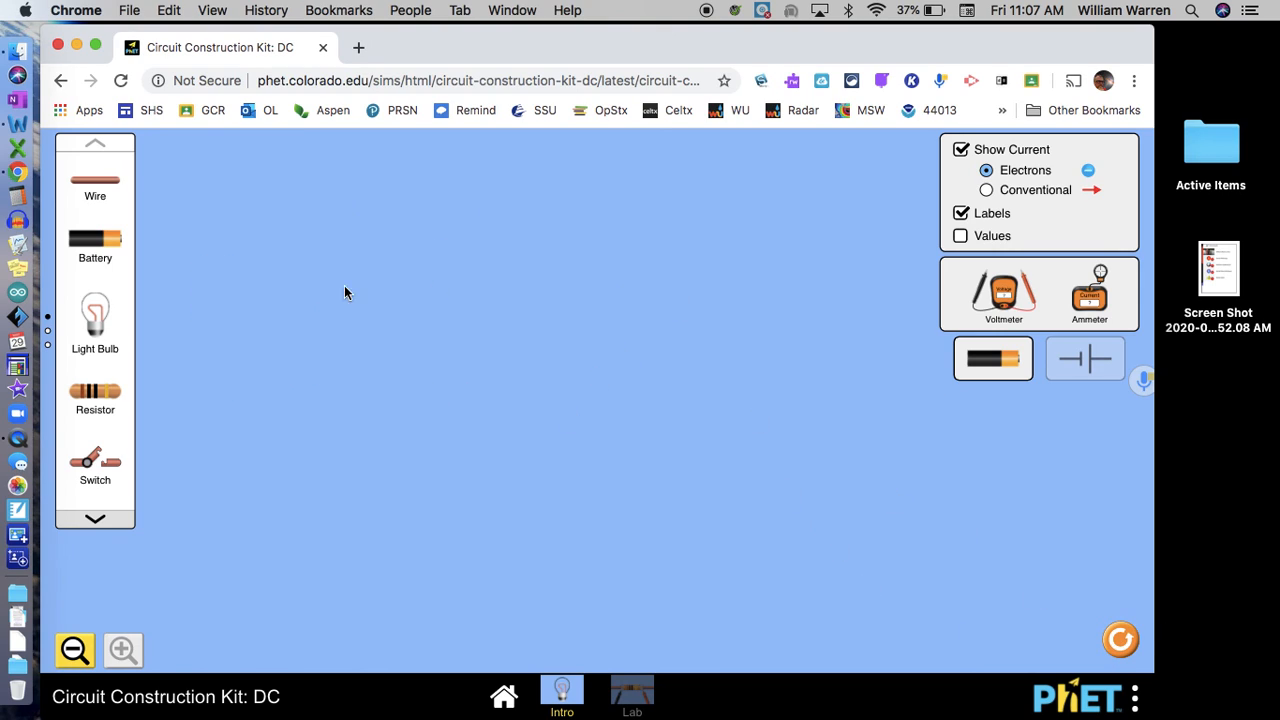
drag(104, 198, 305, 183)
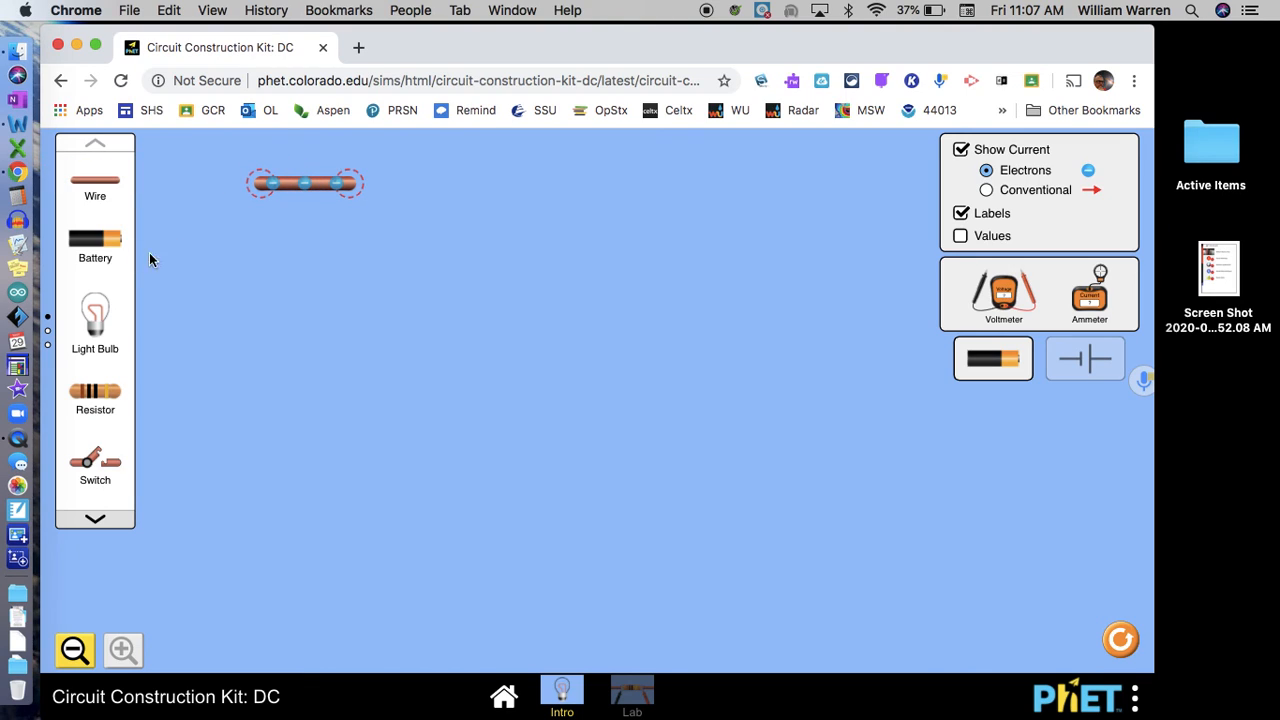
drag(95, 247, 286, 288)
drag(92, 318, 343, 405)
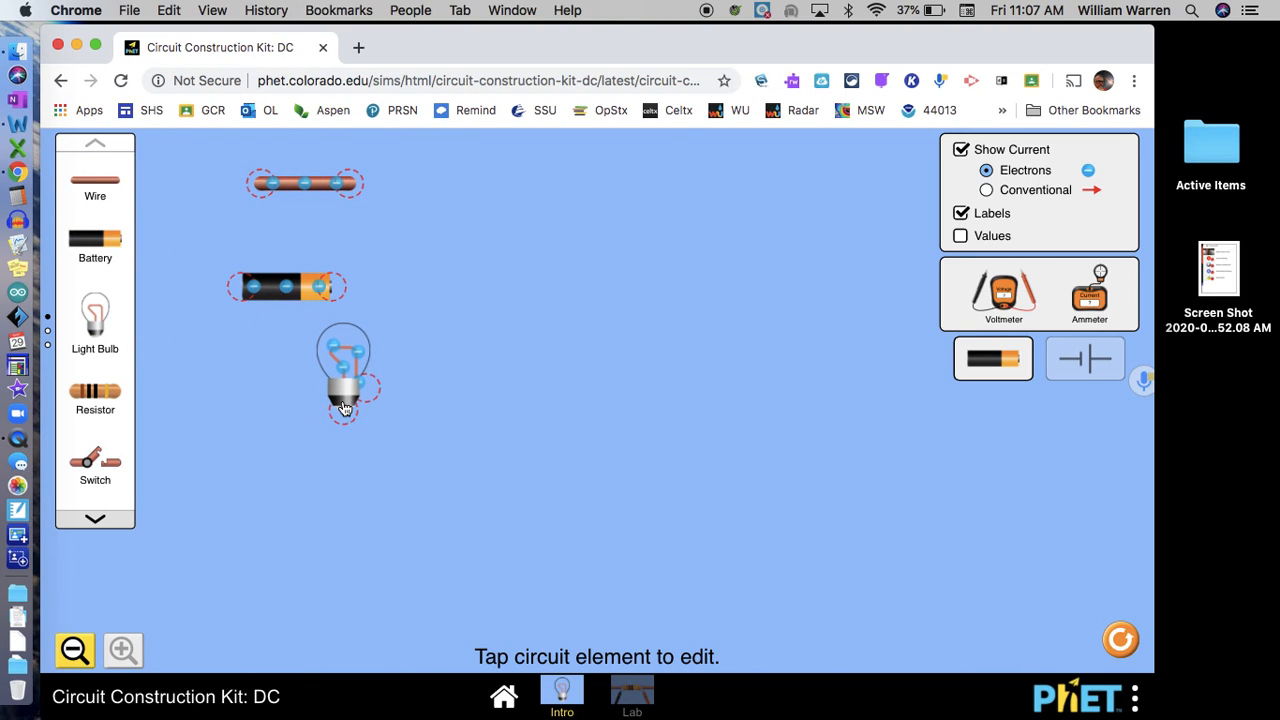
- Add four more light bulbs, a second battery and a second wire to the workspace
drag(85, 302, 232, 478)
drag(100, 342, 557, 408)
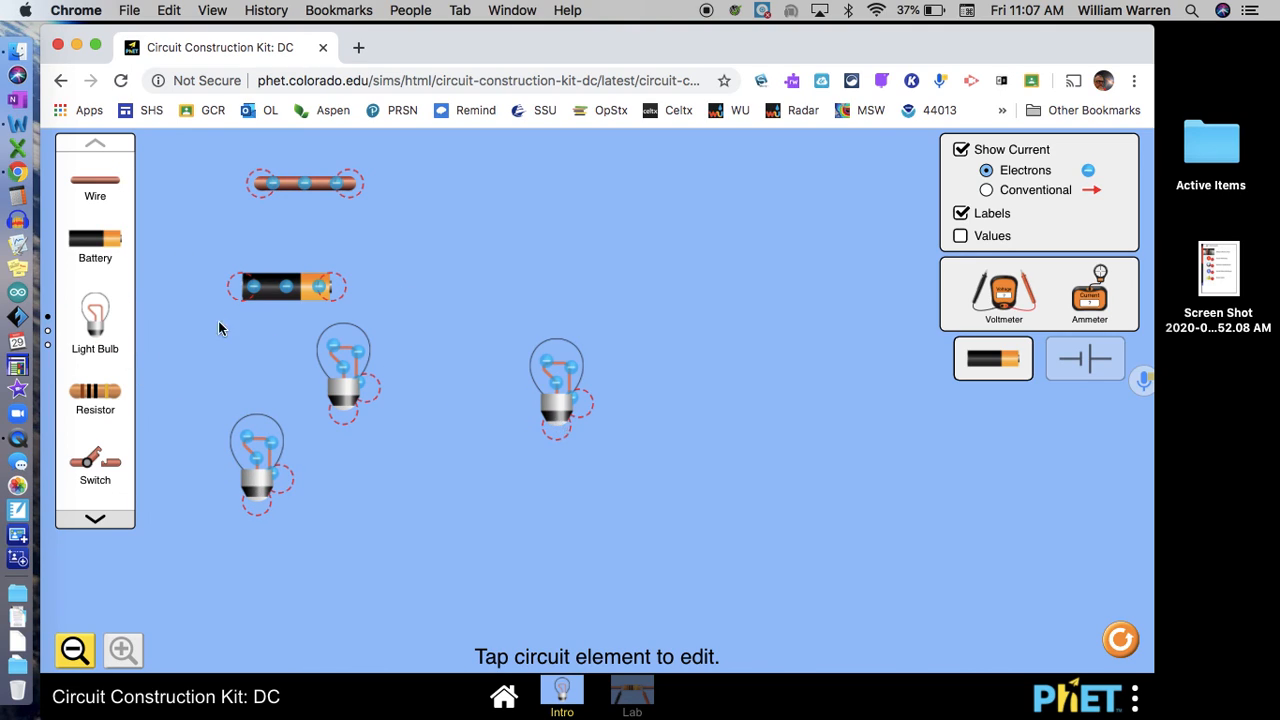
drag(113, 323, 528, 295)
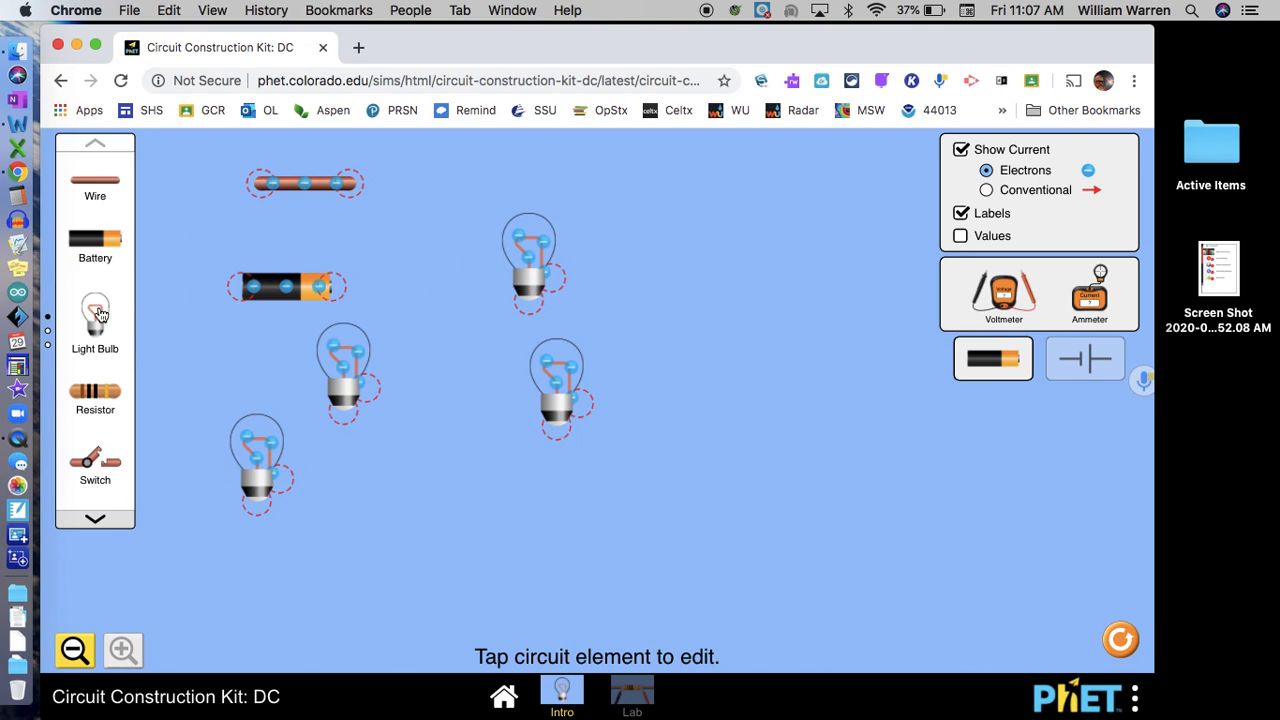
drag(100, 316, 613, 528)
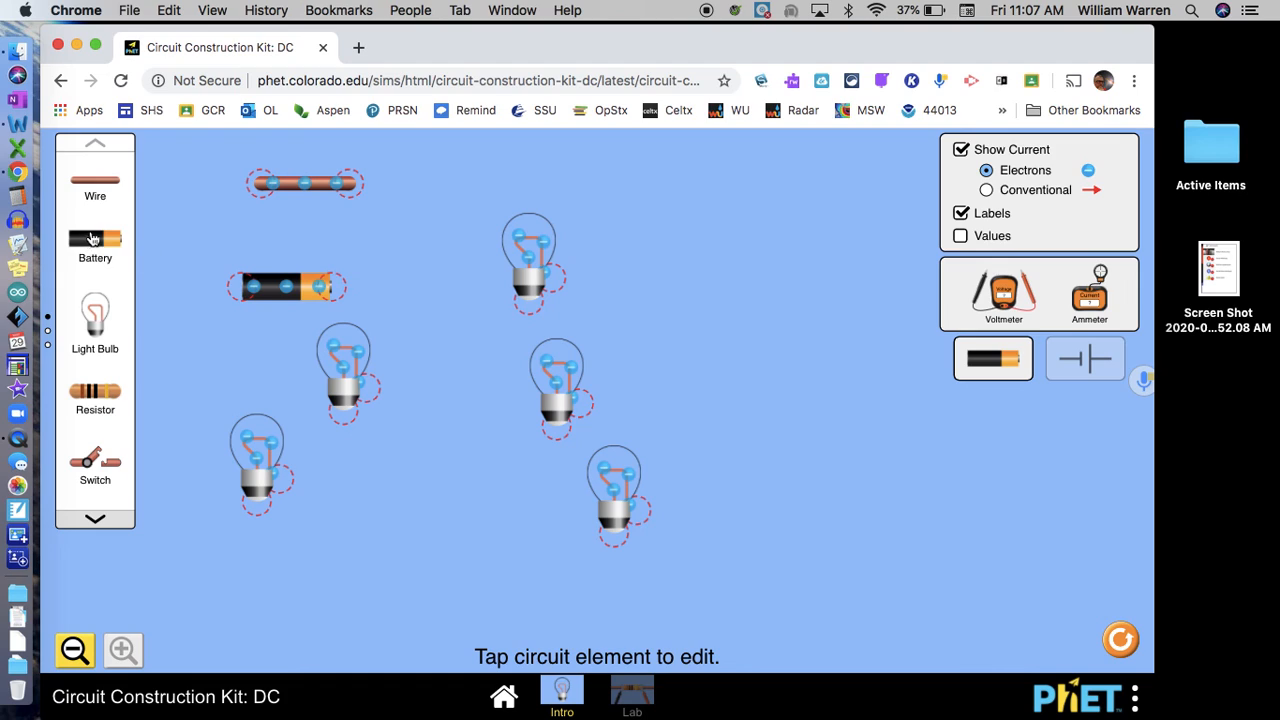
drag(95, 242, 230, 232)
drag(95, 184, 528, 232)
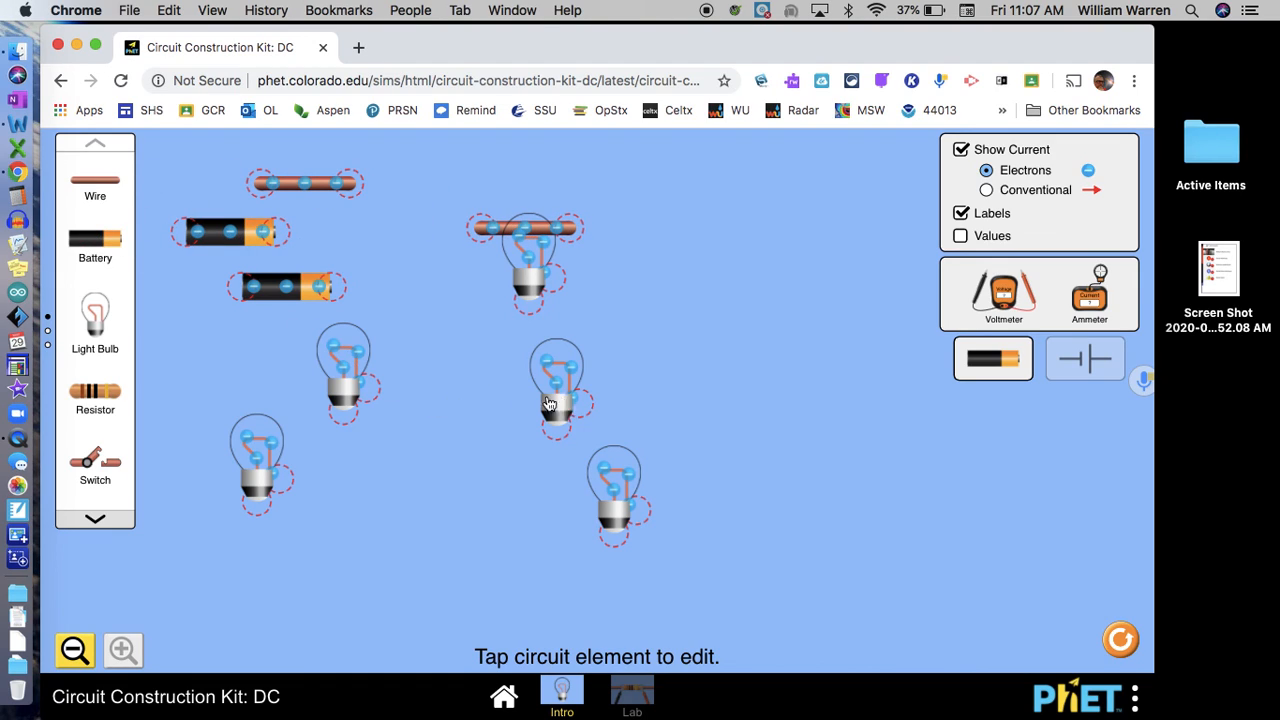
- Return three light bulbs to the toolbox, keeping the one by the second wire and the lowest one
drag(560, 405, 120, 315)
drag(343, 385, 110, 350)
drag(250, 463, 48, 337)
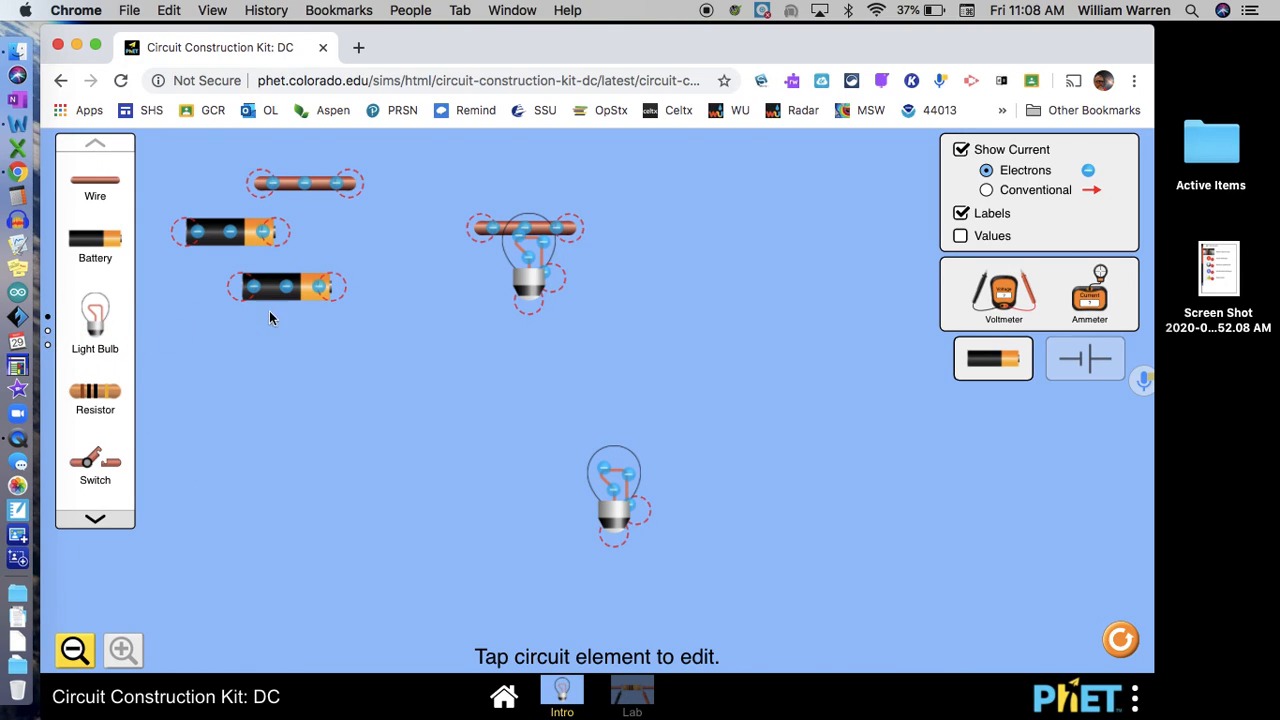
- Join the two batteries end to end and split their junction again
drag(268, 298, 110, 243)
drag(218, 238, 266, 336)
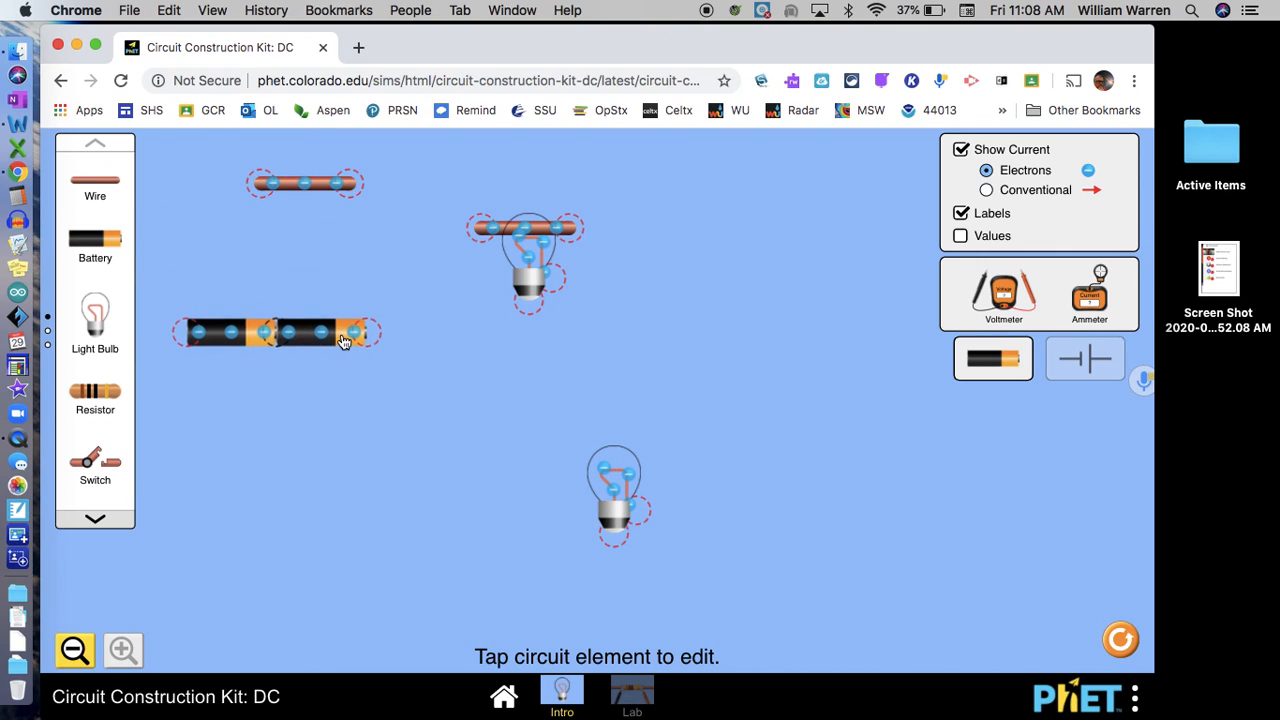
click(266, 336)
click(278, 273)
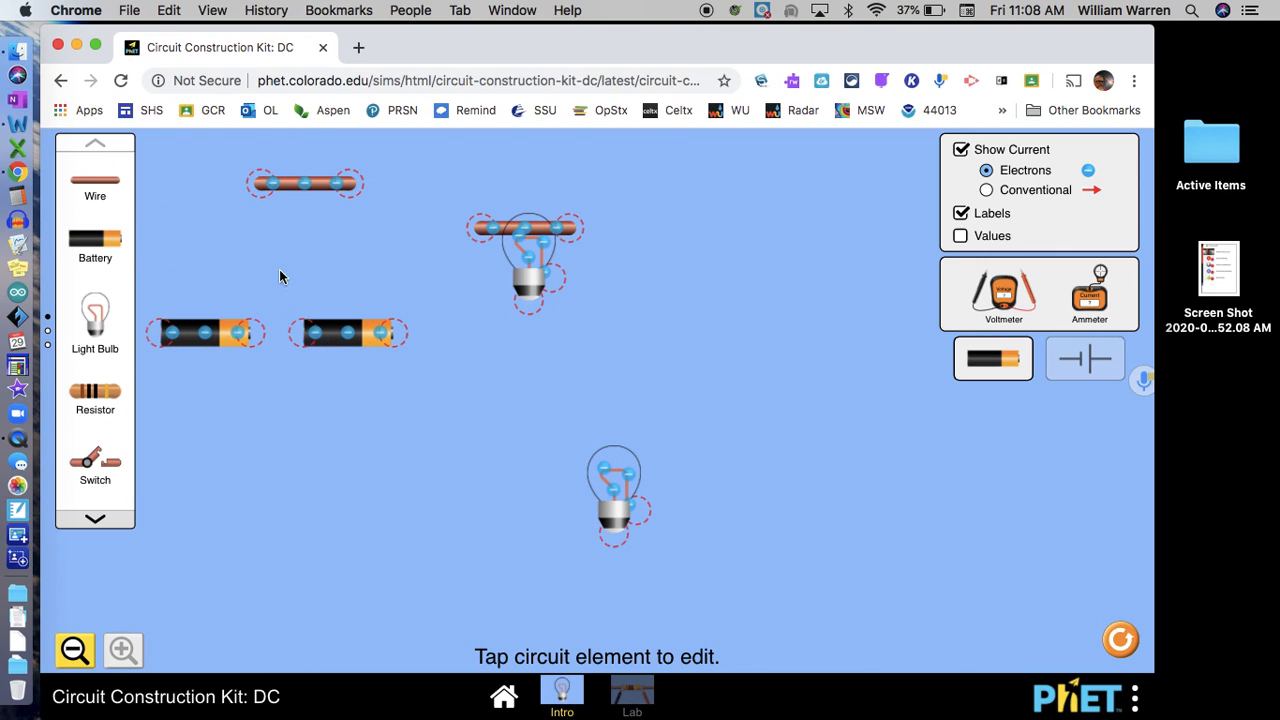
- Return one battery to the toolbox and move the upper light bulb clear of the wire
drag(218, 330, 96, 218)
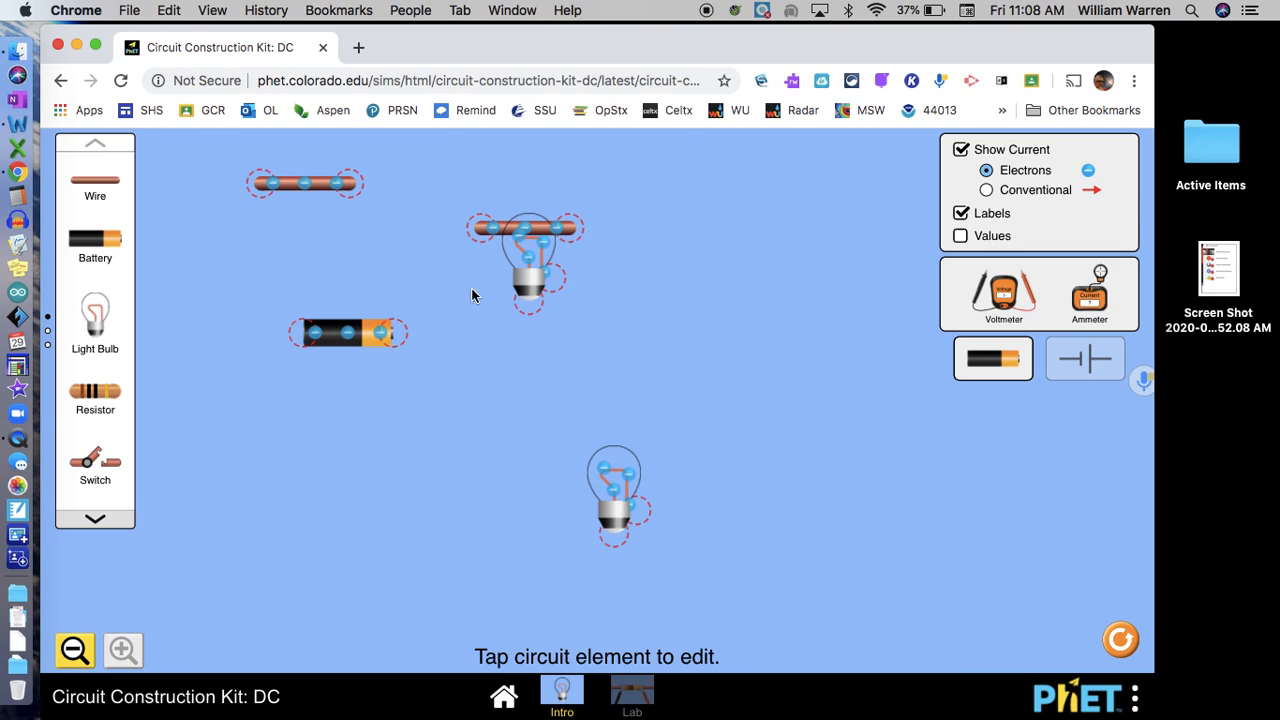
drag(552, 263, 546, 349)
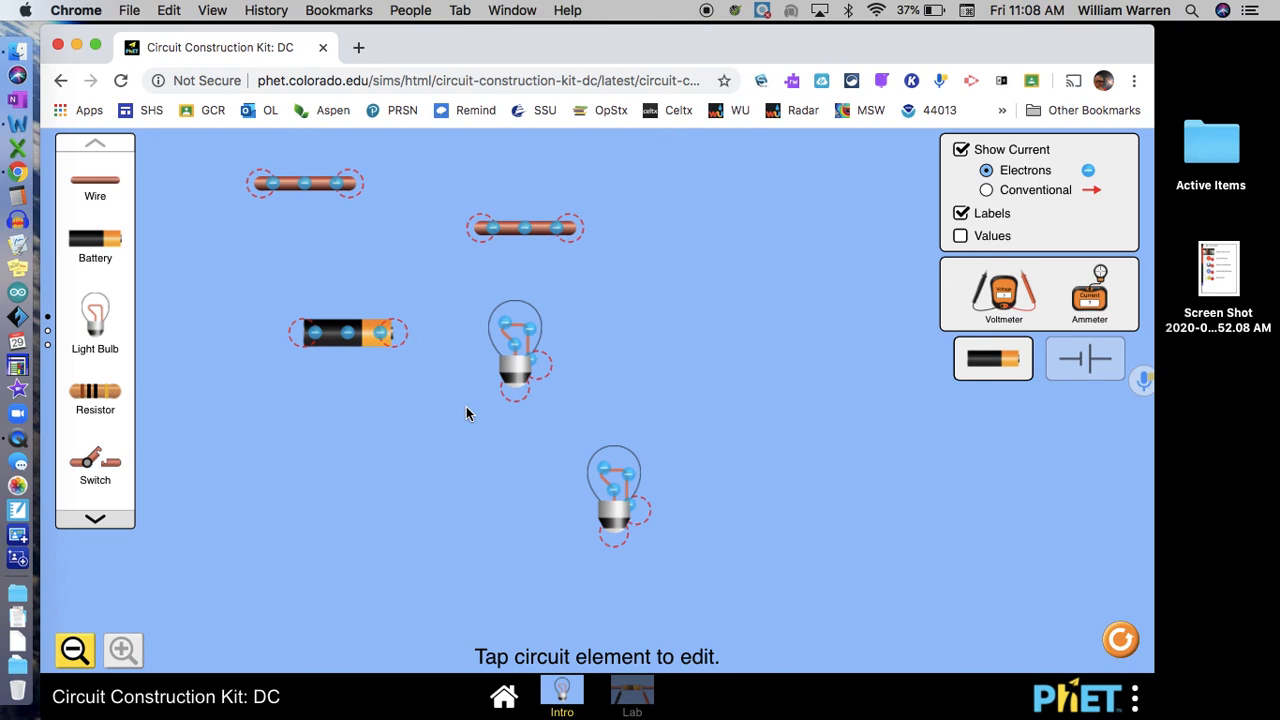
drag(1003, 292, 987, 318)
mouse_move(1098, 305)
mouse_down()
mouse_move(655, 375)
mouse_move(1095, 288)
mouse_up()
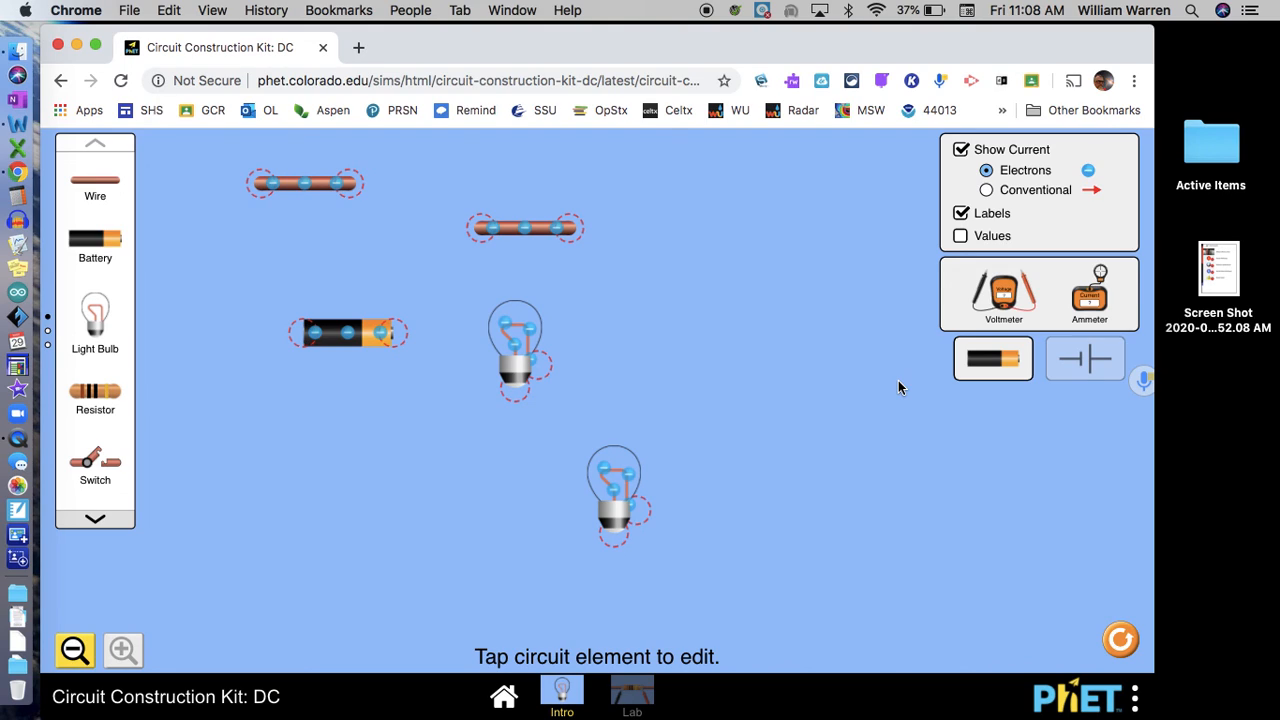
- Switch to QuickTime Player, quit it and name the screen recording "pHet Circuit Sim Instructions" for saving on the Desktop
click(17, 441)
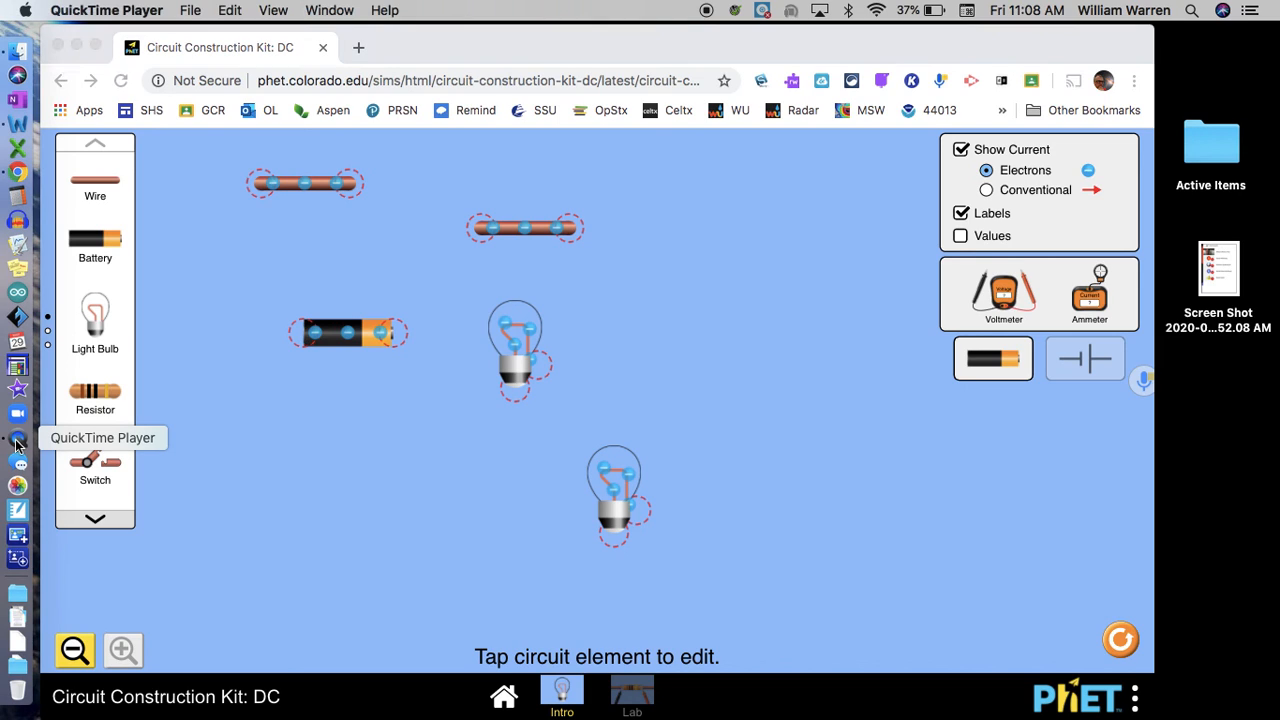
key(super+q)
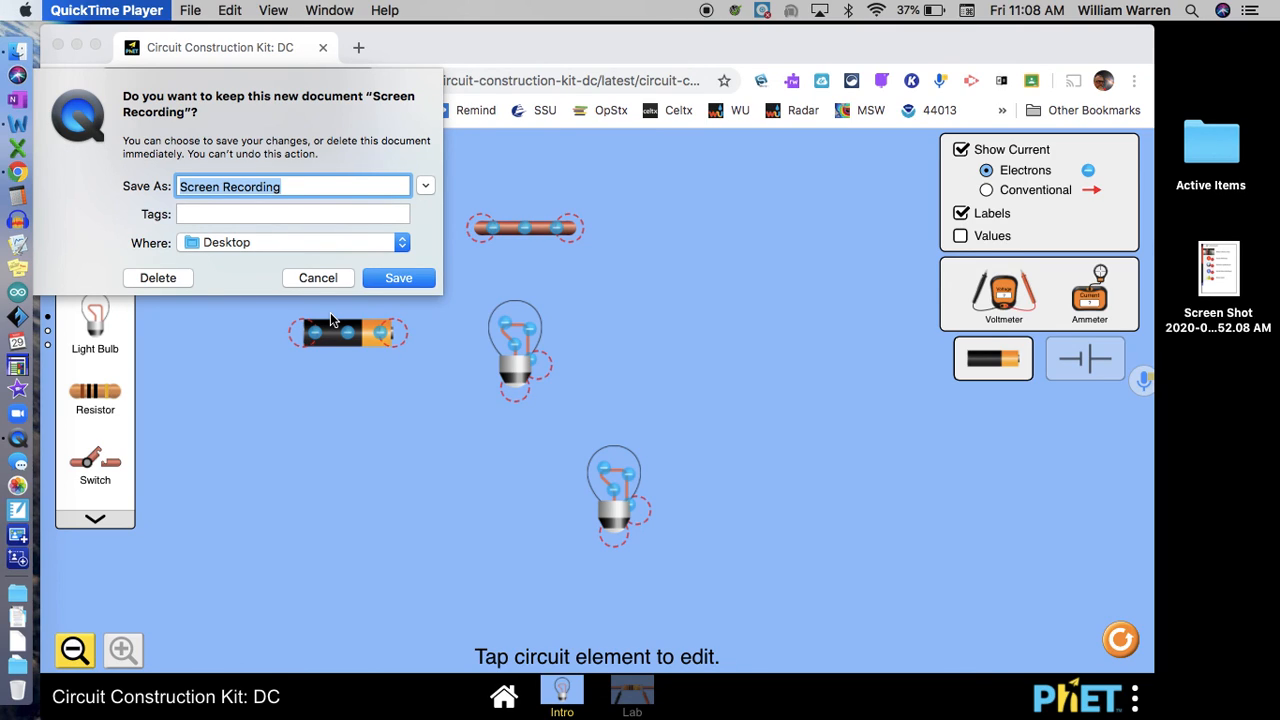
text(ph)
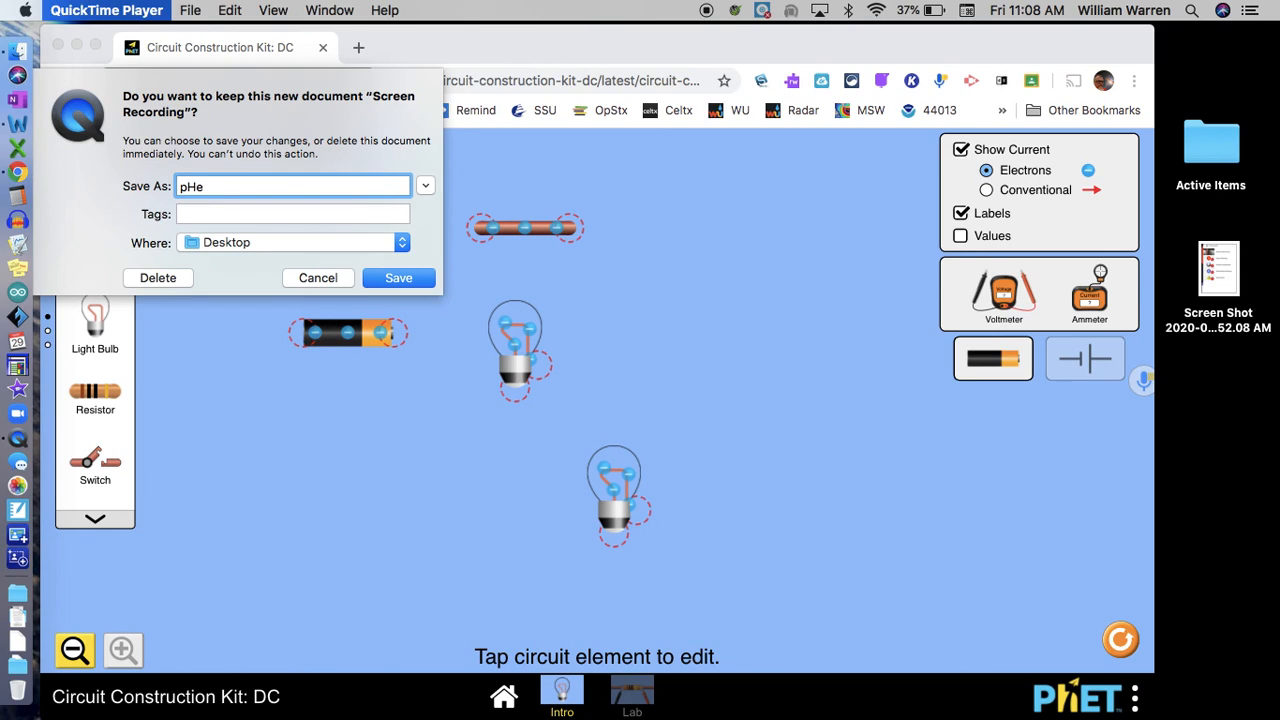
text(Circuit Sim Instructions)
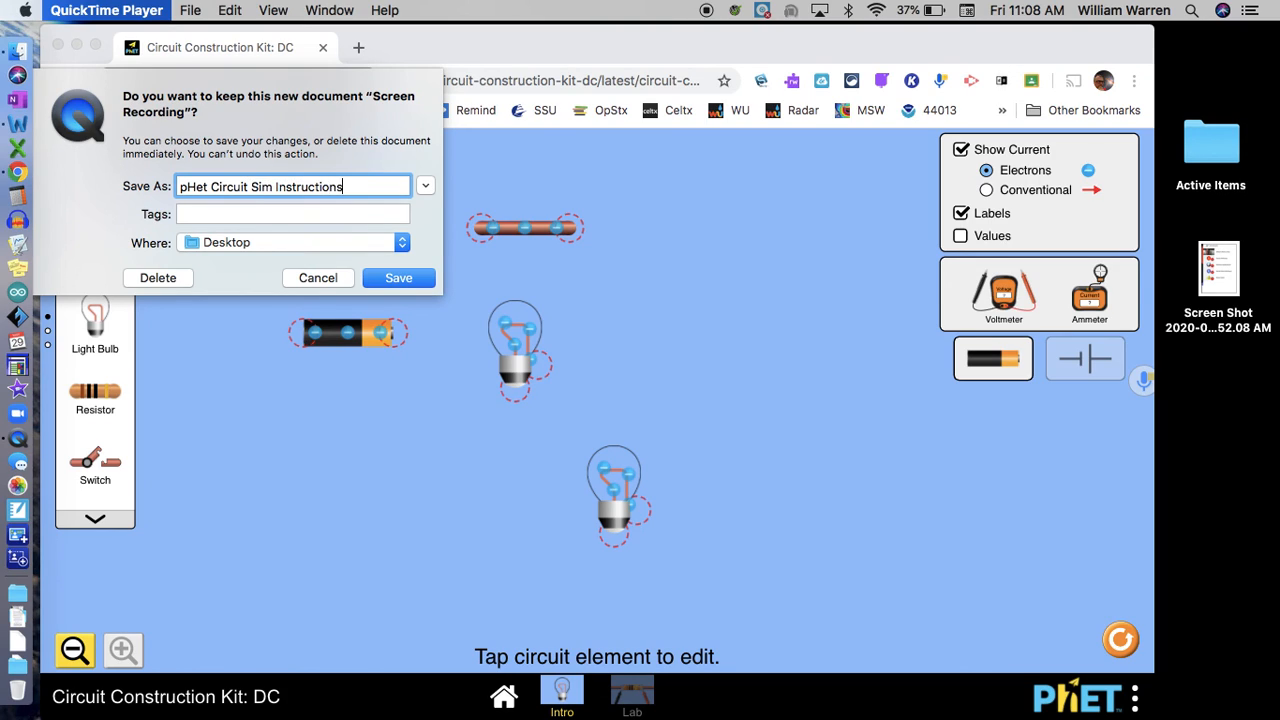